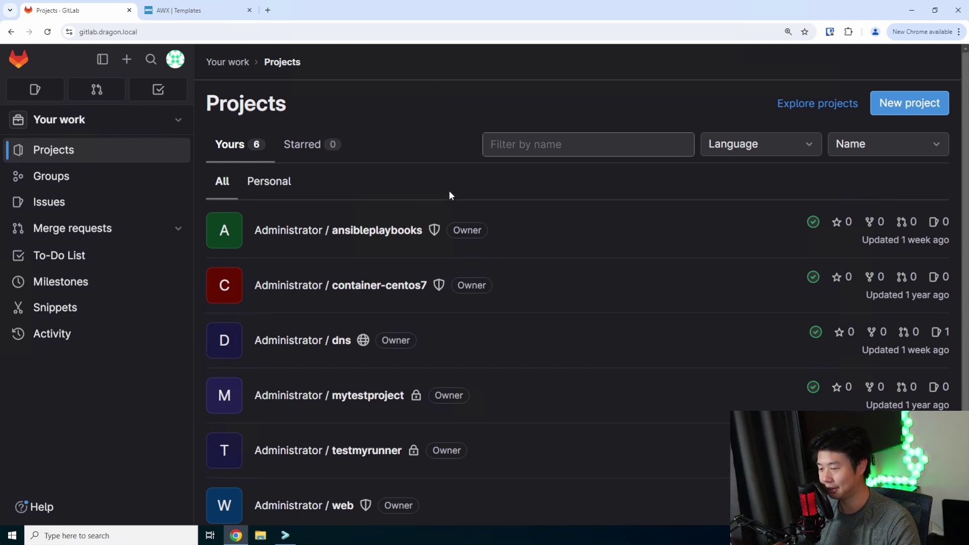
Step: Open the dns project from the Projects list
left_click(298, 342)
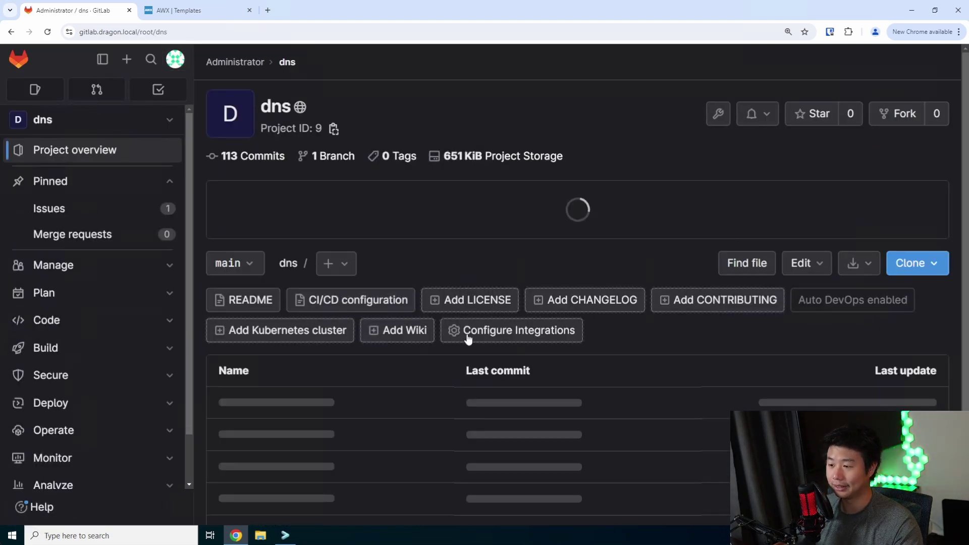
Step: Open dragon.local.zone in the dns project's Web IDE
left_click(804, 266)
left_click(773, 303)
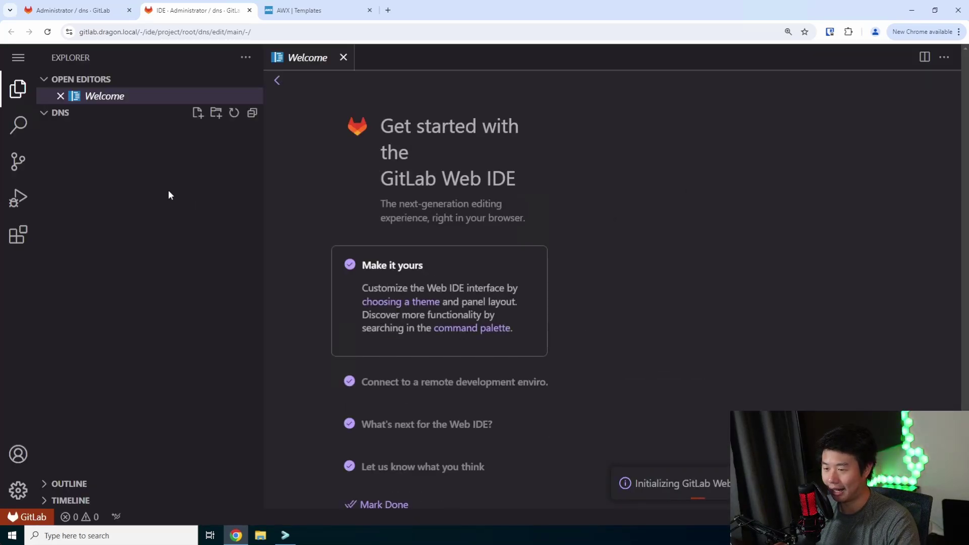
left_click(118, 147)
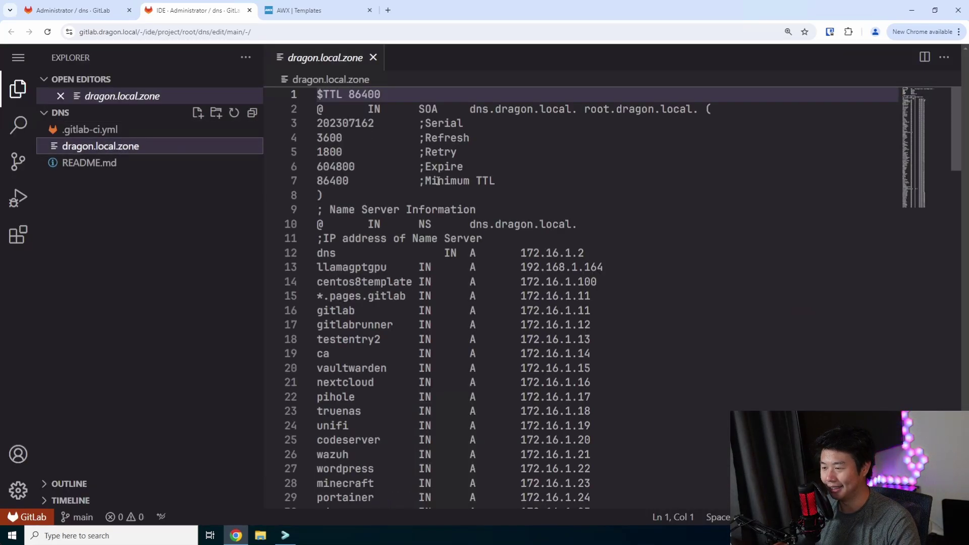
Step: Append the record 'super-productivity IN A 172.16.1.115' after the airtrail entry
left_click(372, 122)
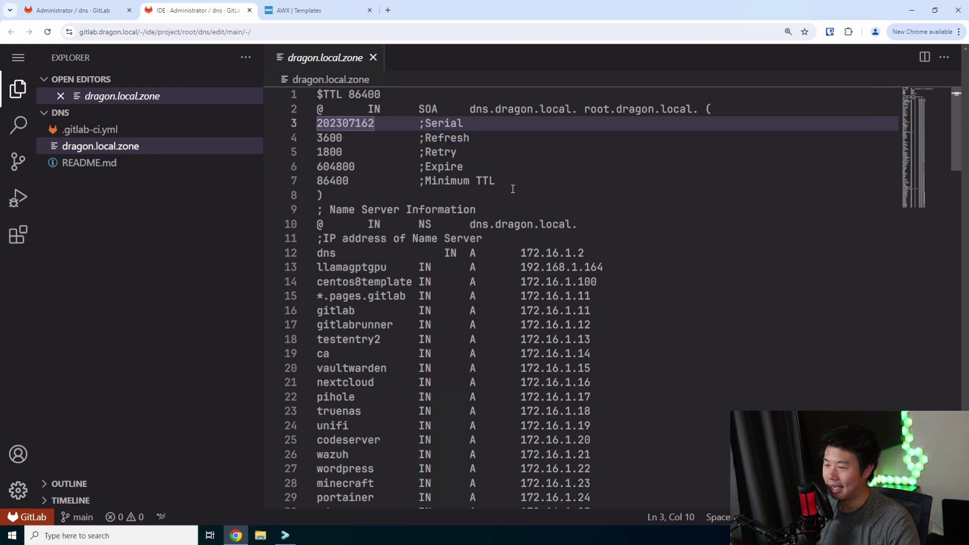
scroll(506, 215, "down", 7)
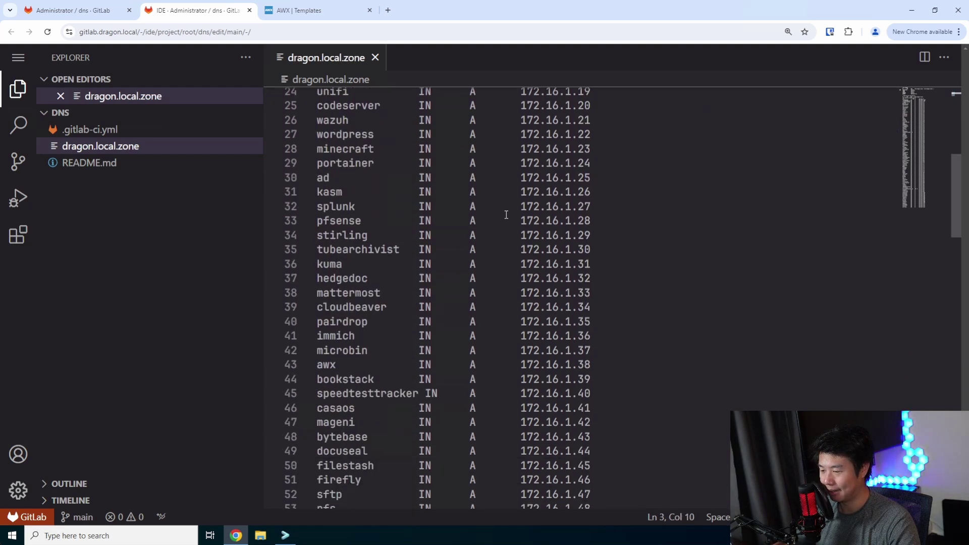
scroll(506, 215, "down", 20)
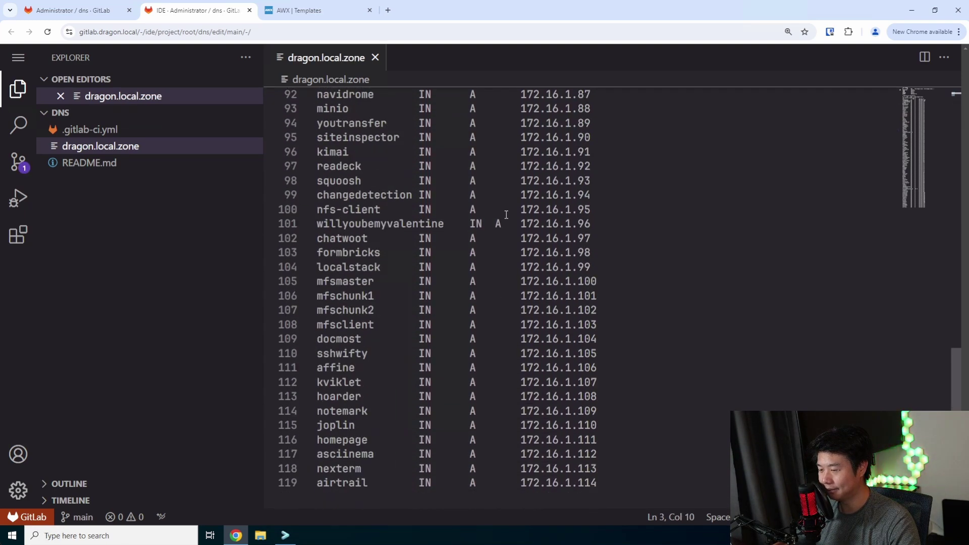
scroll(507, 215, "down", 2)
left_click(736, 398)
key("Return")
type("s")
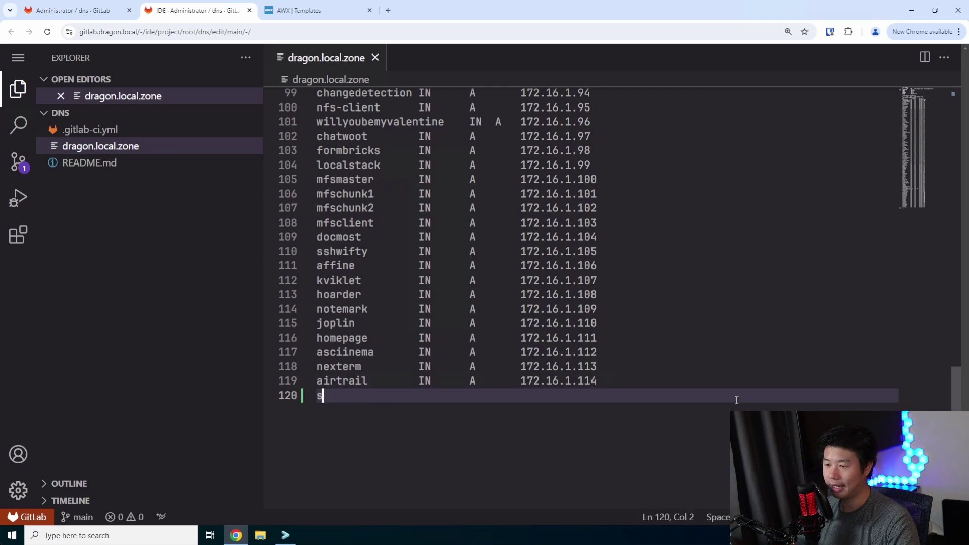
type("uper-productiv")
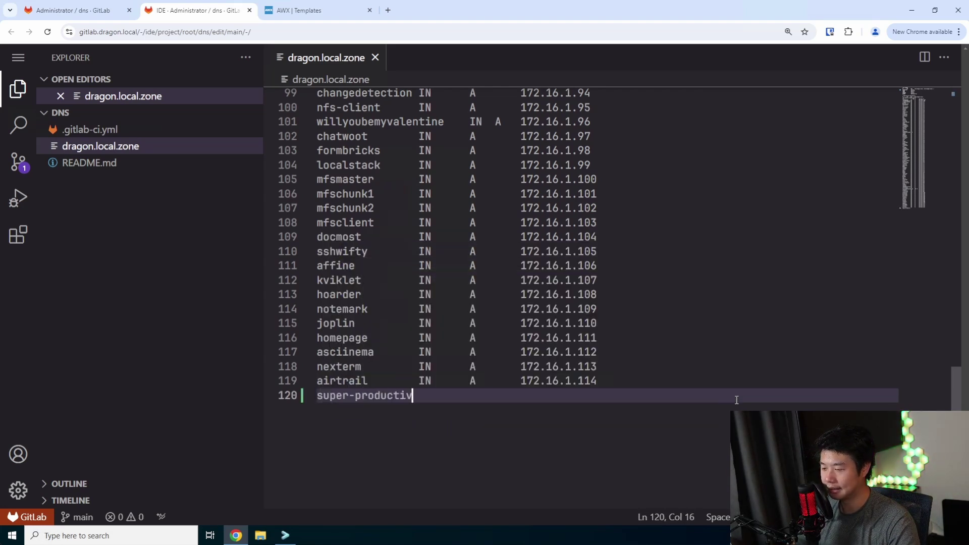
type("ity  IN")
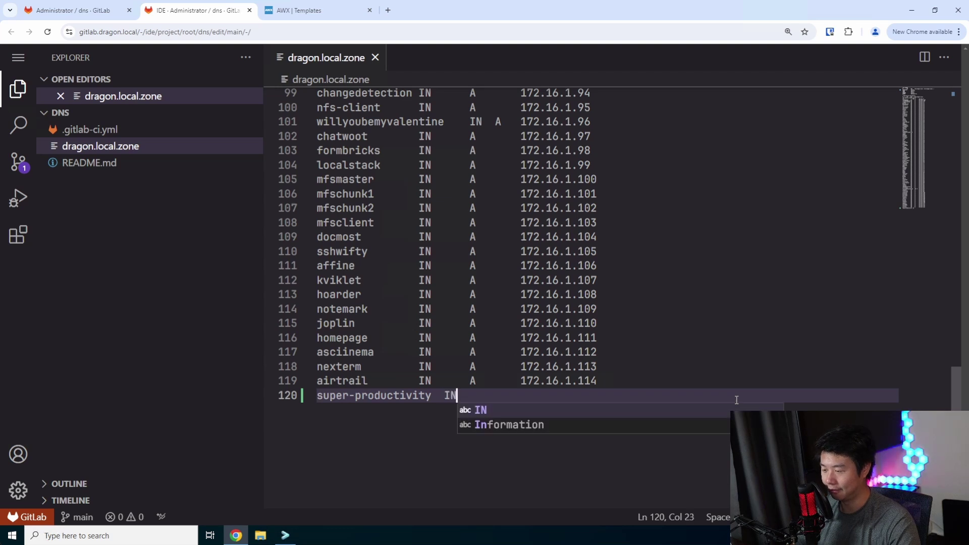
key("Escape")
type("A")
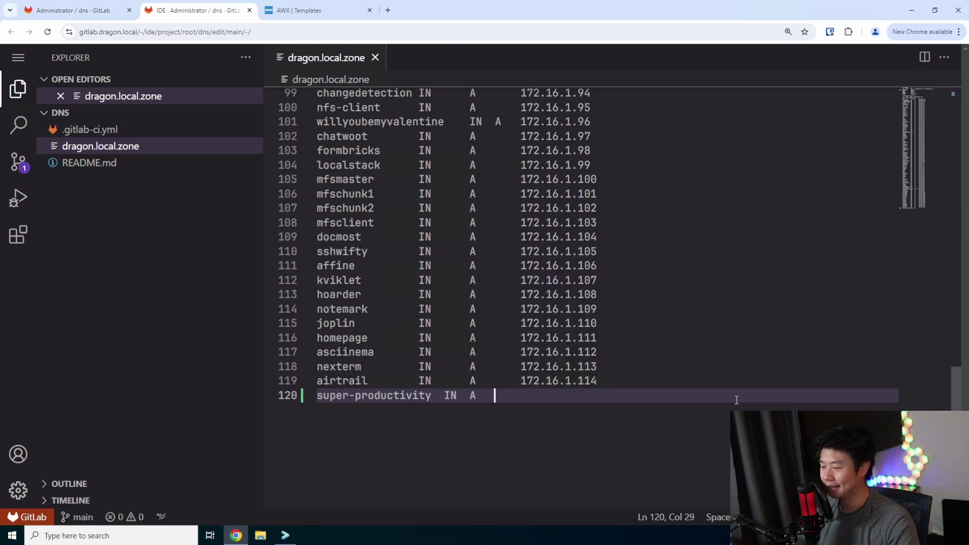
key("Tab")
type("172.16.1.11")
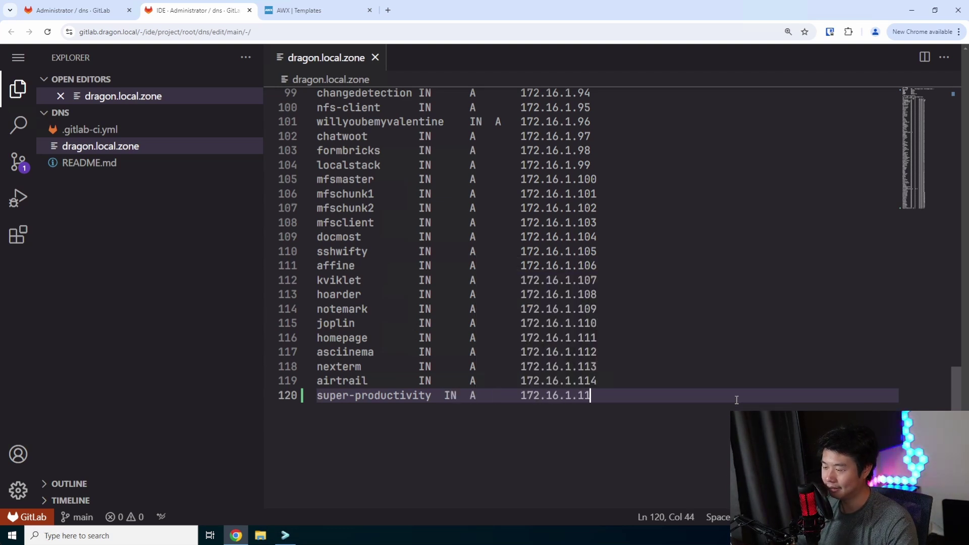
type("5")
Step: Commit the zone file change to main with message 'add super productivity'
left_click(18, 162)
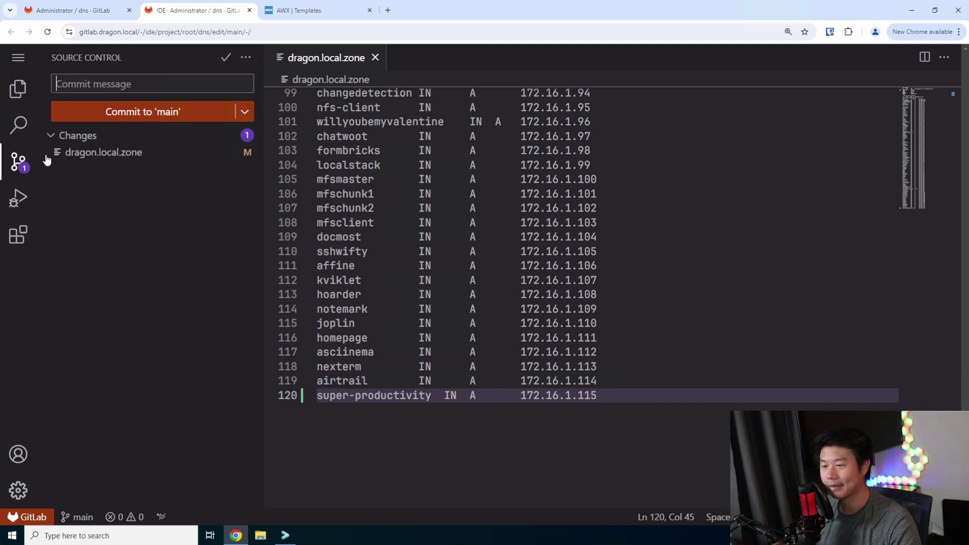
type("add sup")
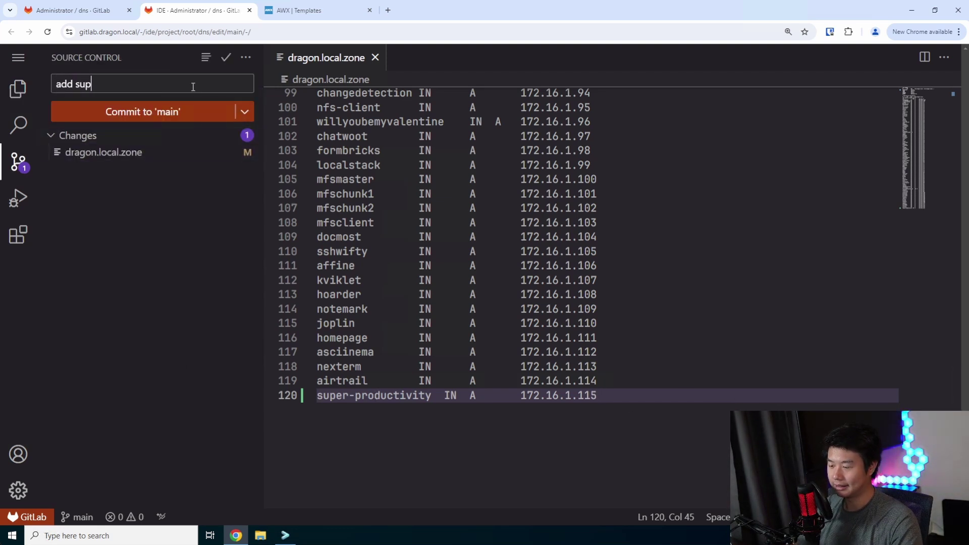
type("er productivity")
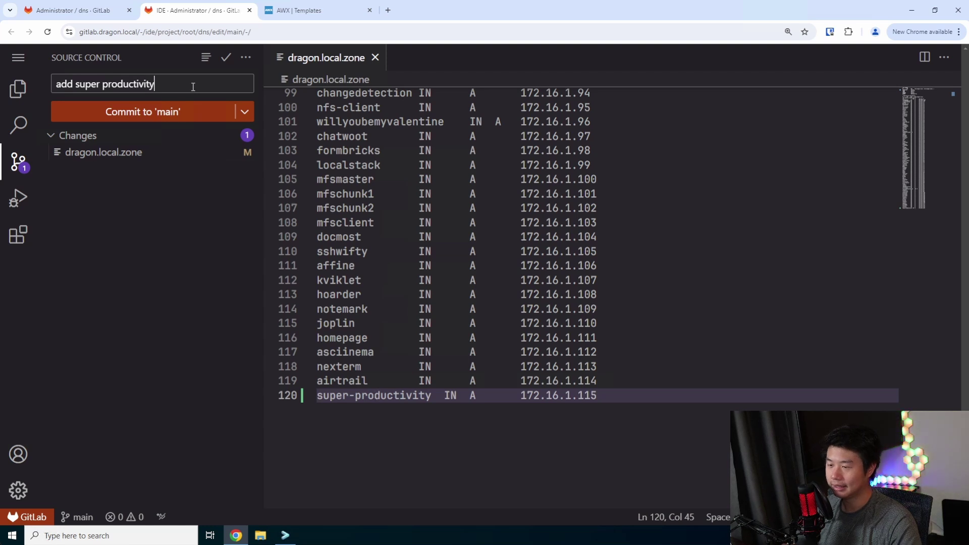
left_click(154, 111)
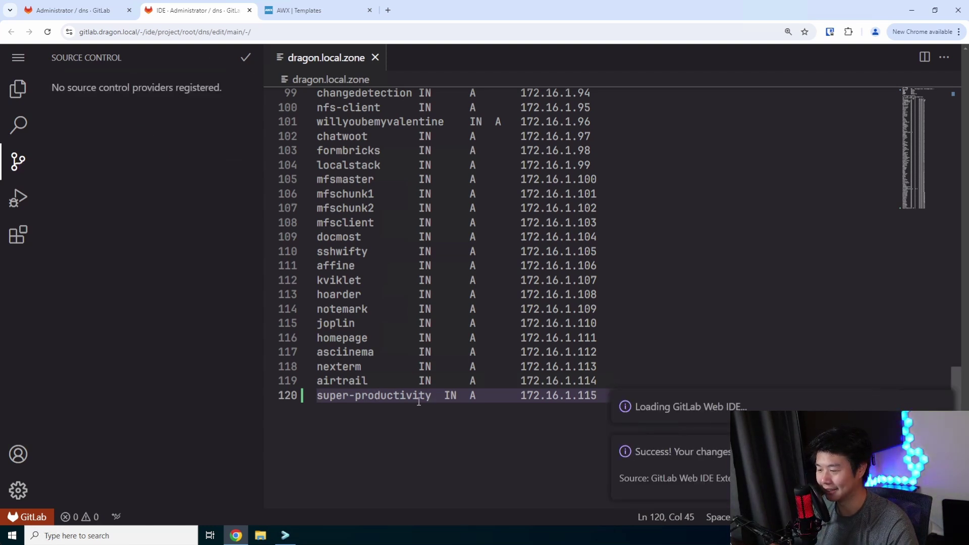
Step: Open the ansibleplaybooks project in the Web IDE
left_click(250, 10)
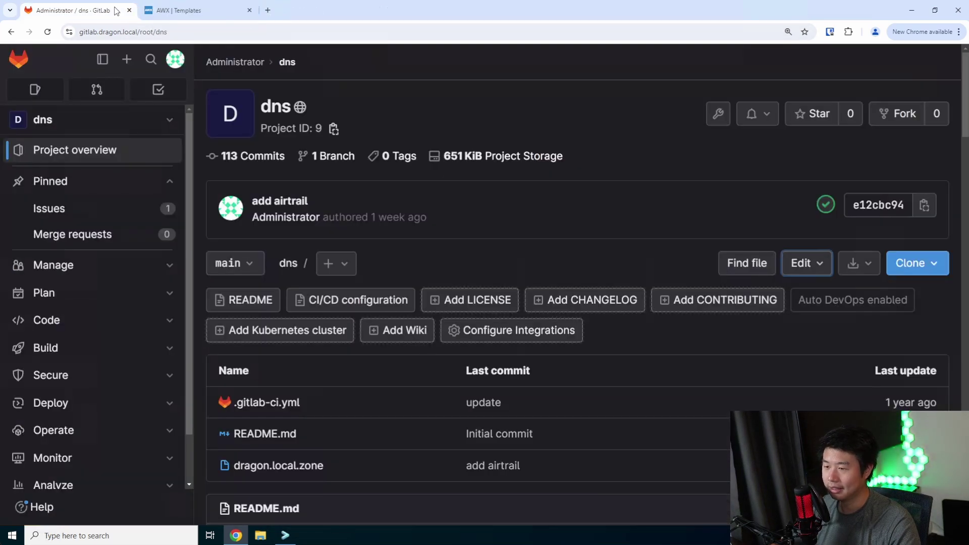
left_click(18, 59)
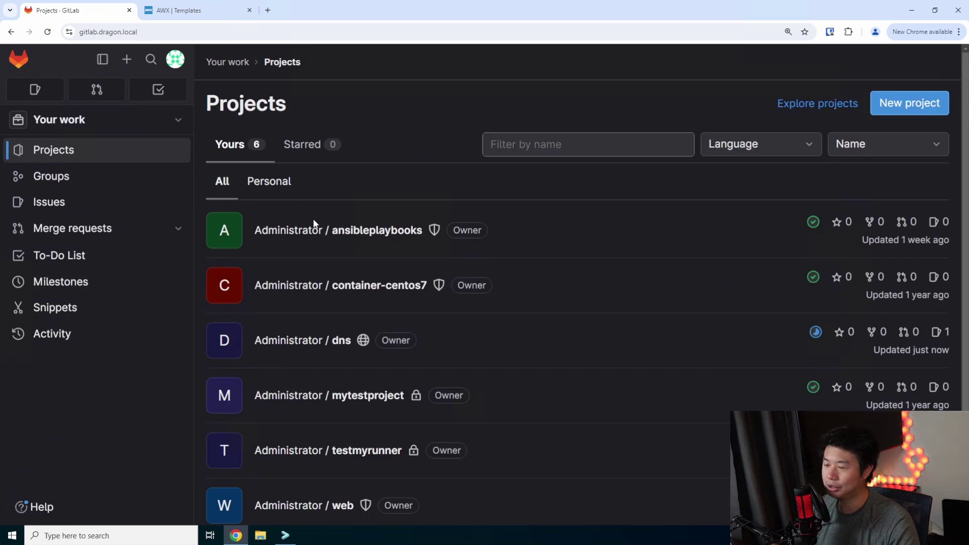
left_click(318, 232)
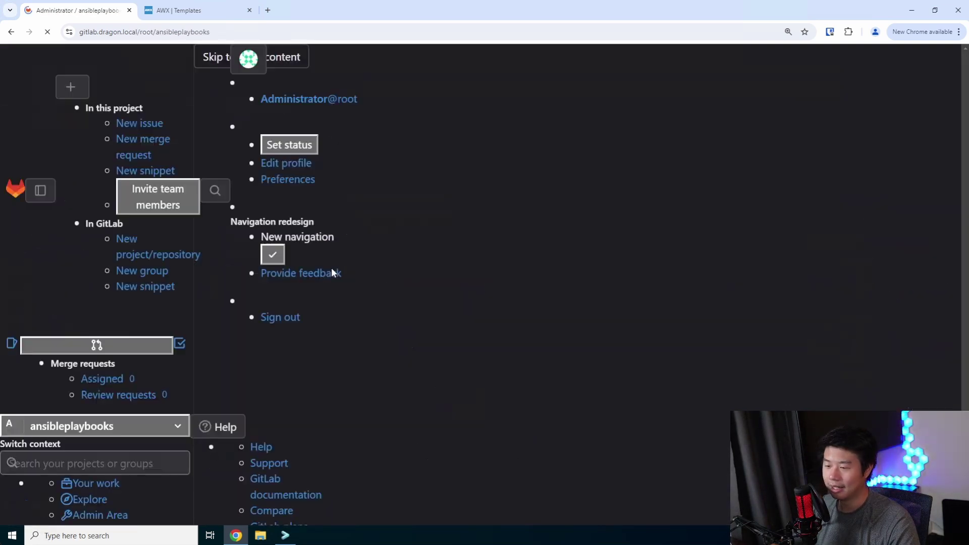
left_click(802, 281)
left_click(672, 316)
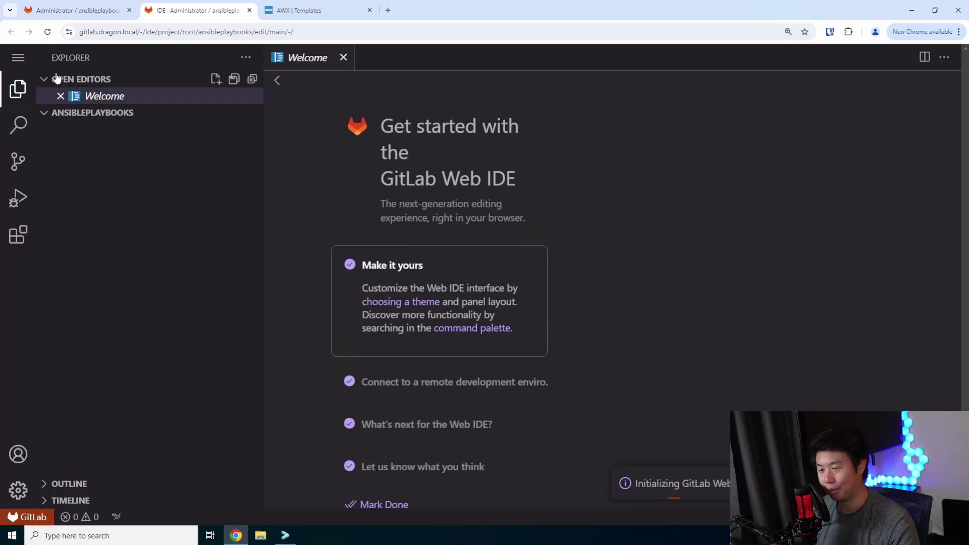
Step: Add a super-productivity line after airtrail in the inventory file
left_click(125, 263)
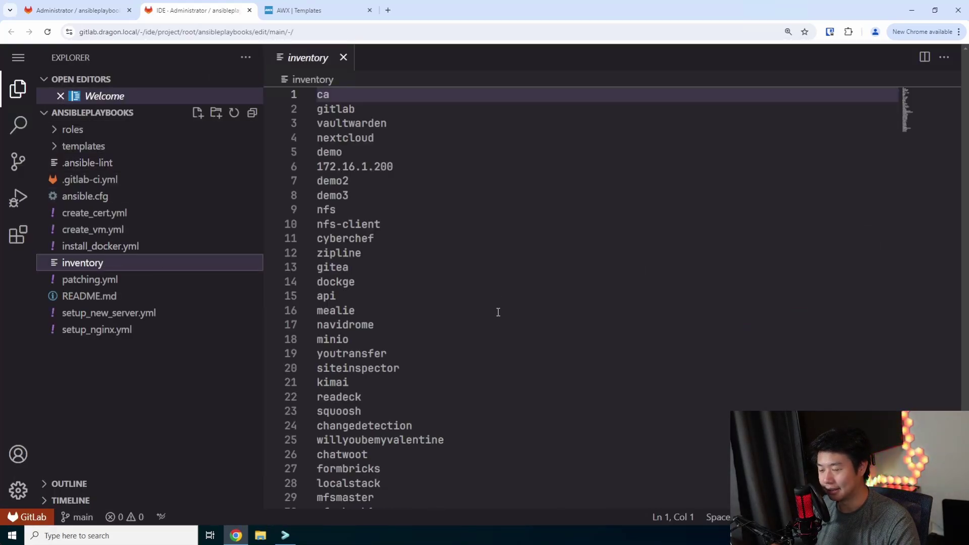
scroll(487, 302, "down", 9)
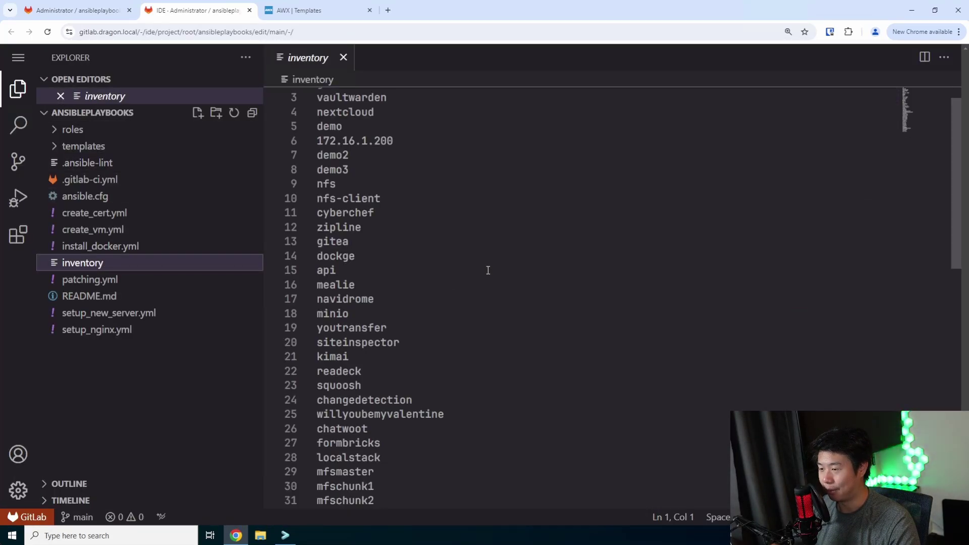
left_click(456, 379)
key("Return")
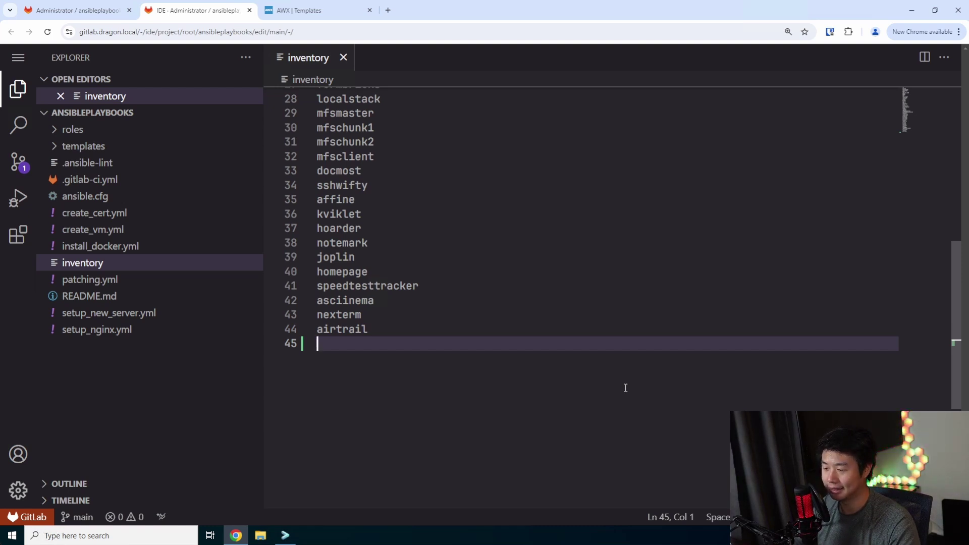
type("super-prod")
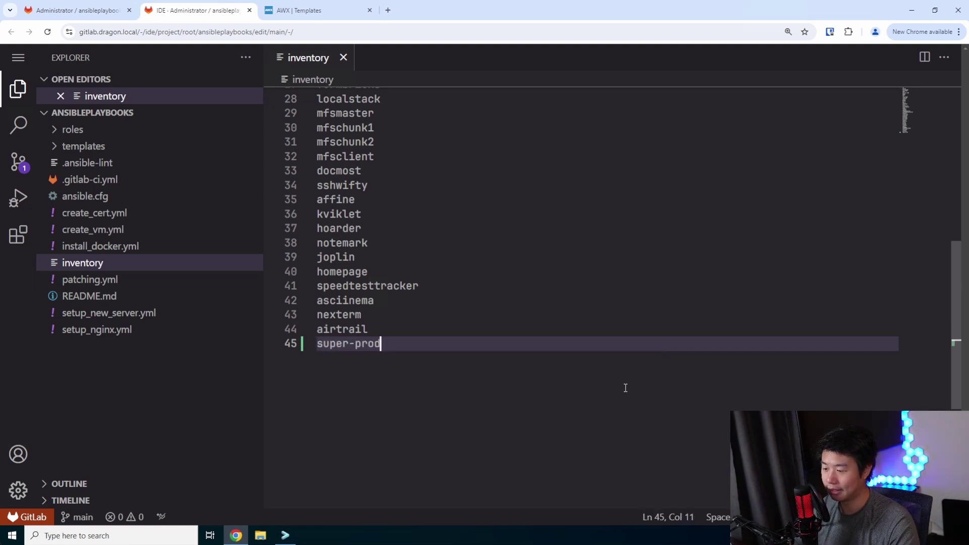
type("uctivity")
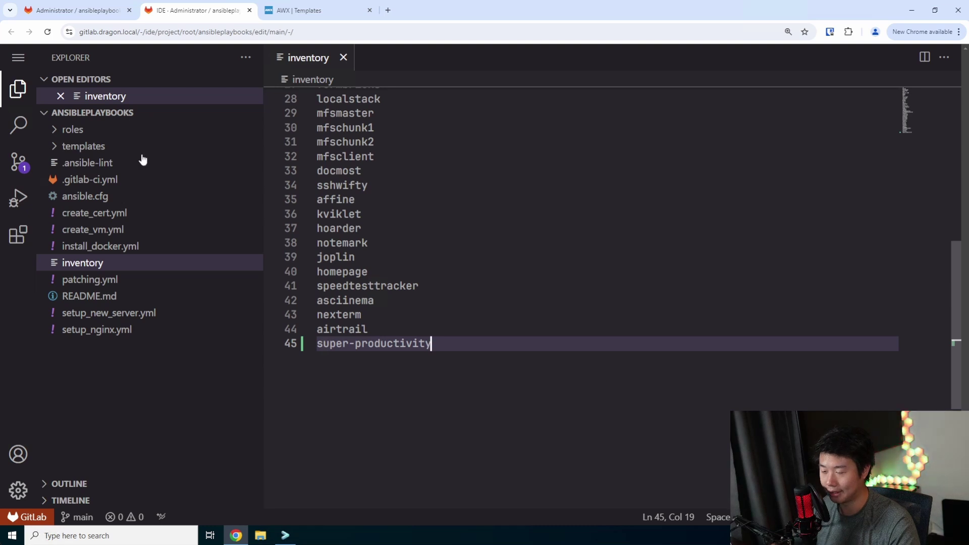
Step: Commit the inventory change to main with message 'add super productivity'
left_click(18, 162)
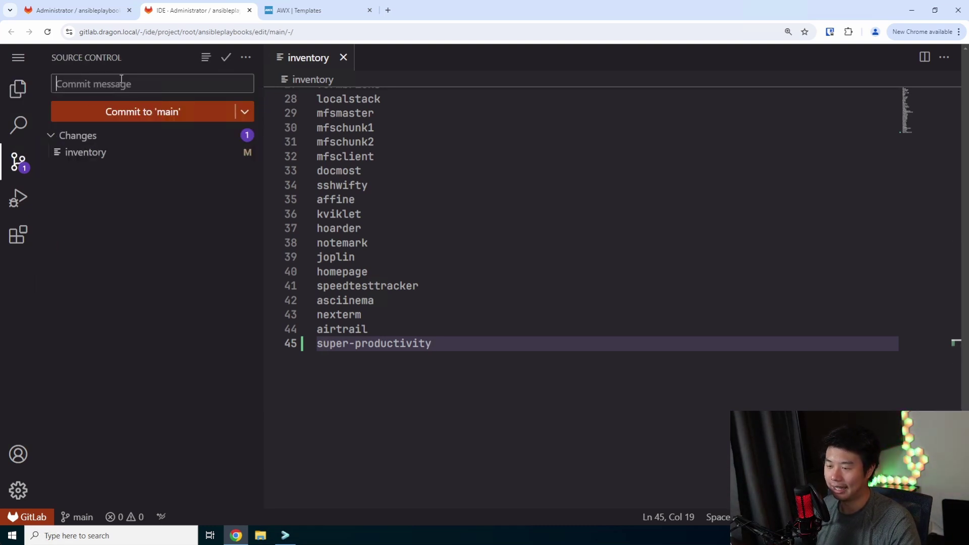
type("add super ")
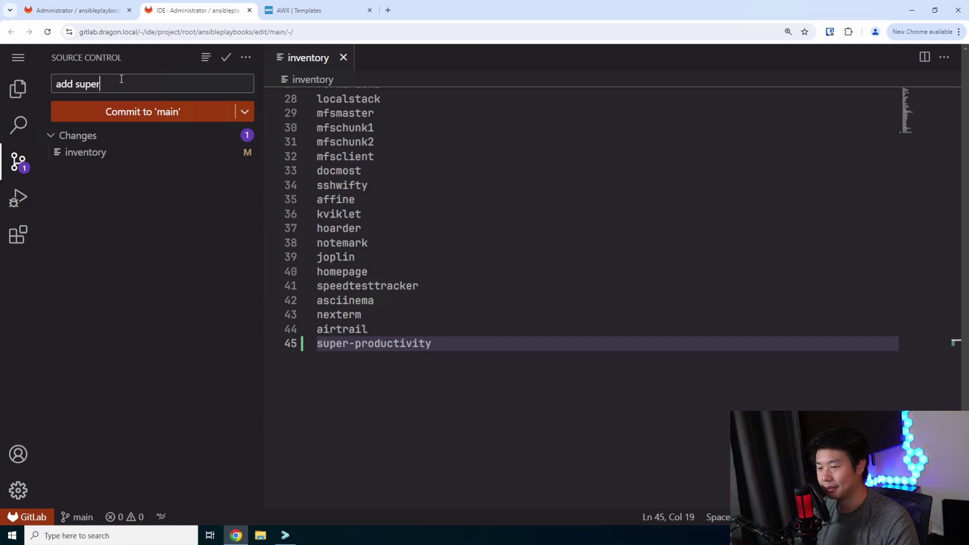
type("productivity")
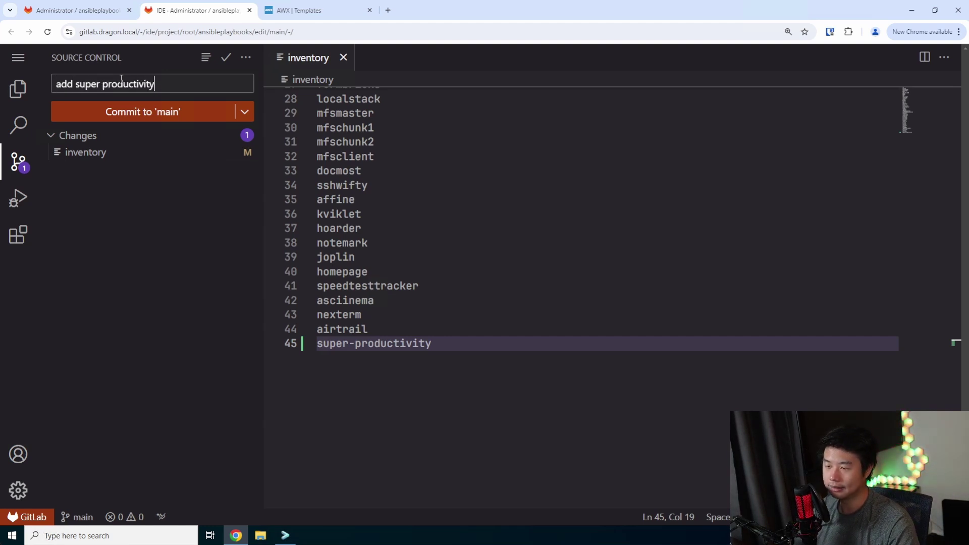
left_click(135, 113)
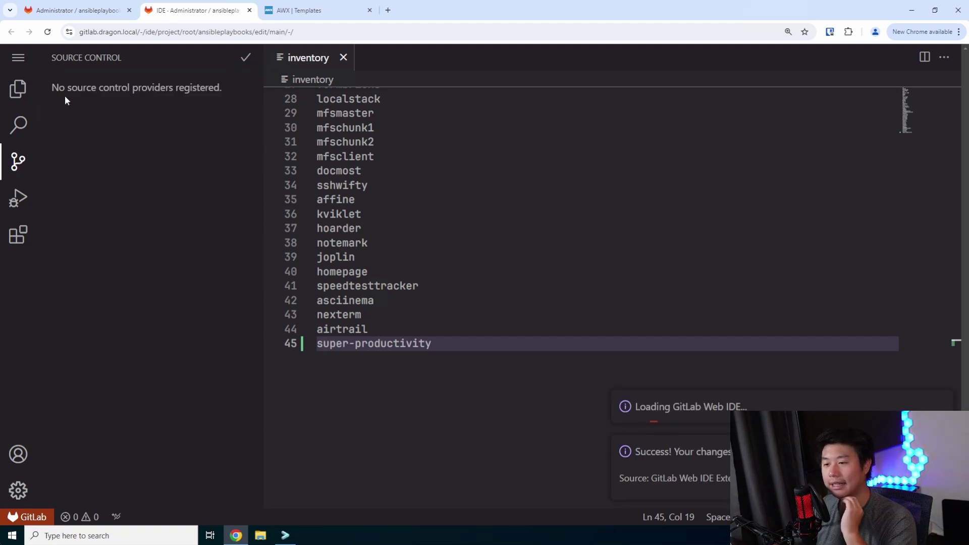
left_click(18, 89)
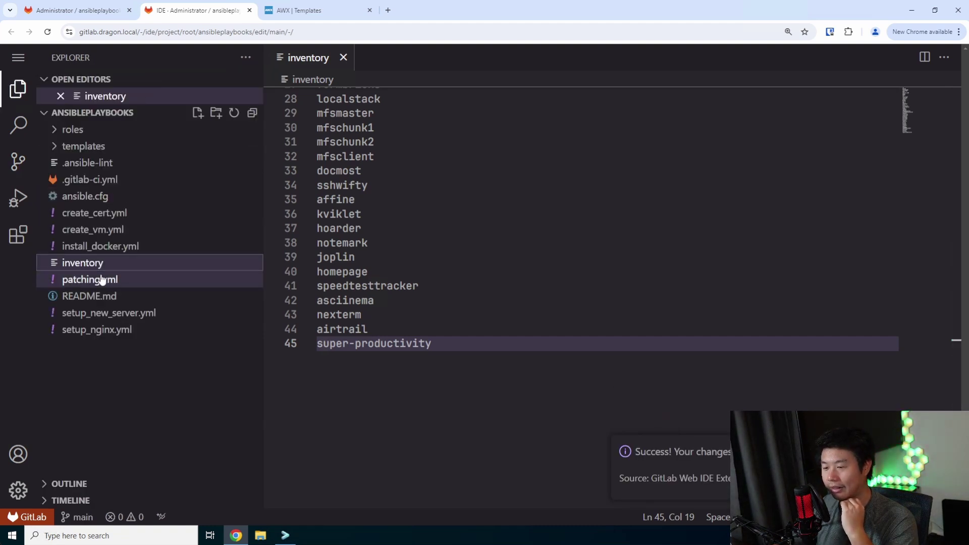
left_click(17, 88)
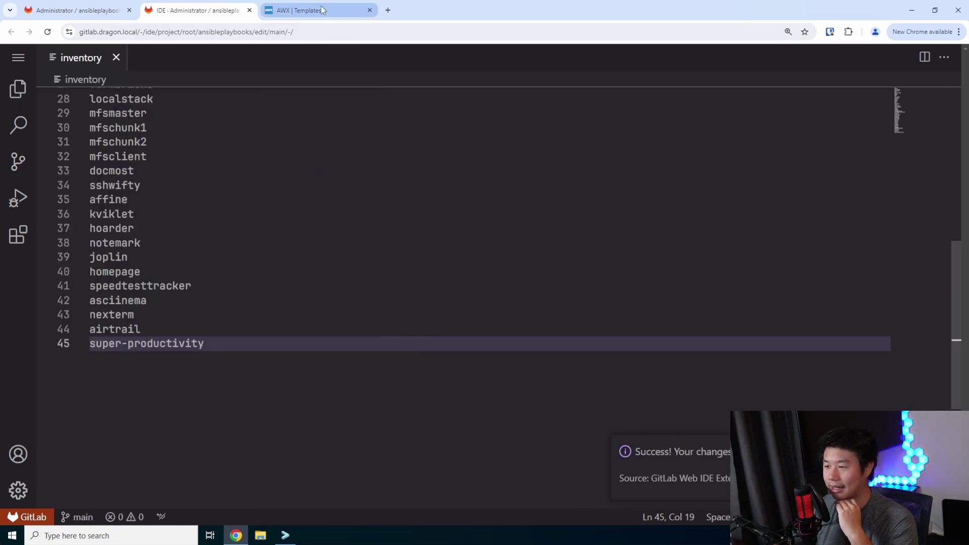
left_click(298, 10)
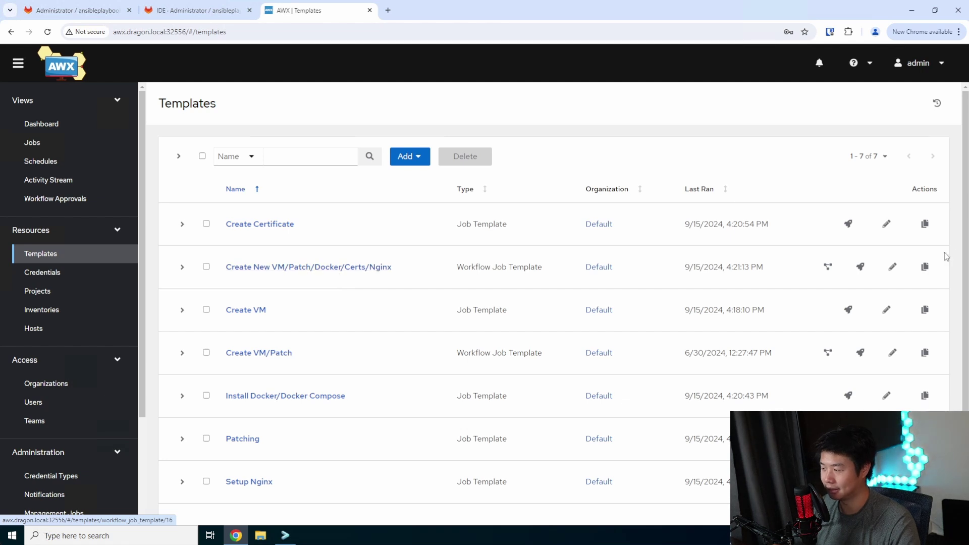
Step: Fill the VM workflow survey with hostname super-productivity and VM name Dragon Super-productivity
left_click(860, 267)
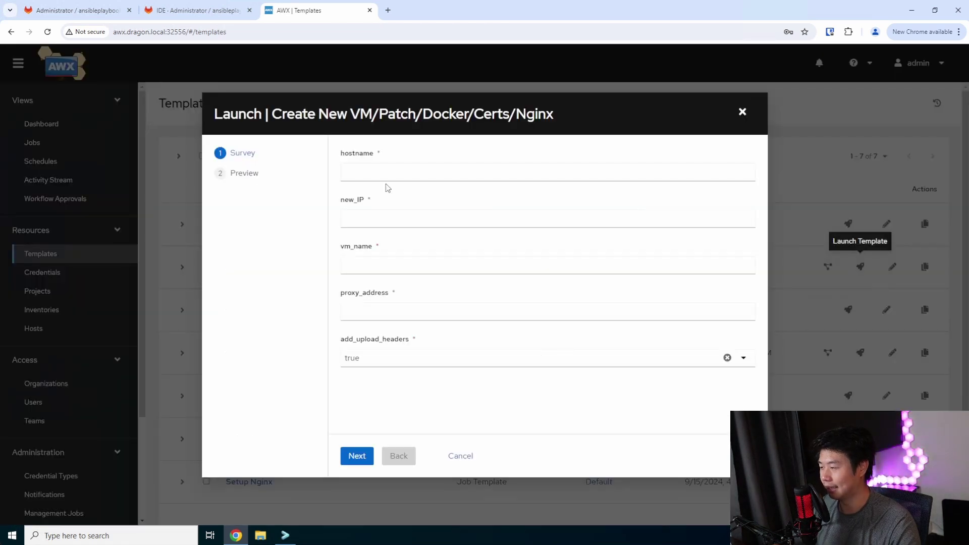
left_click(426, 170)
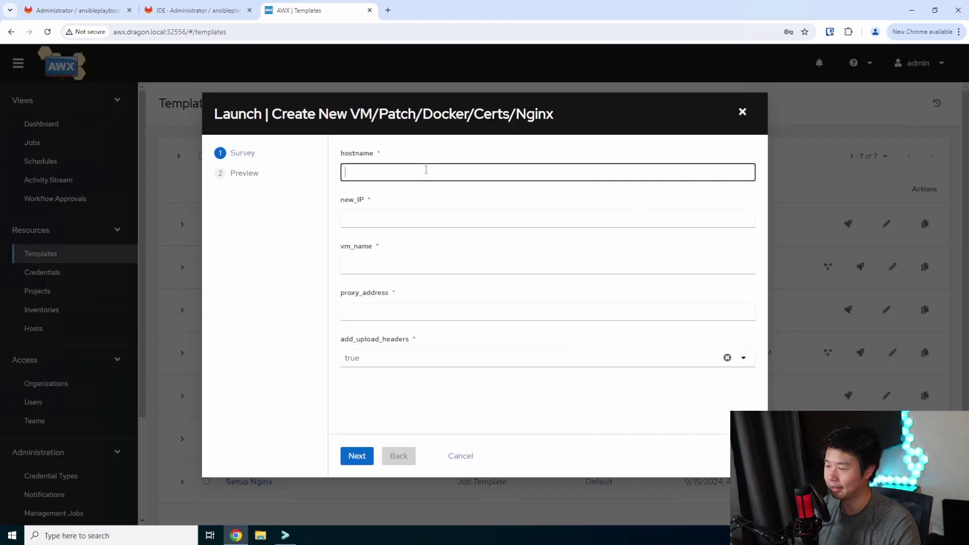
type("super-productivi")
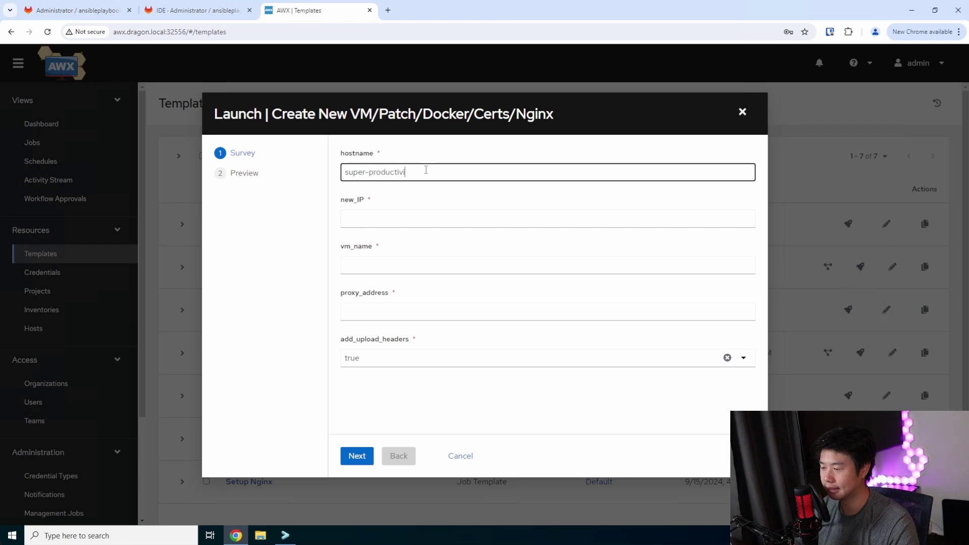
type("ty")
key("Tab")
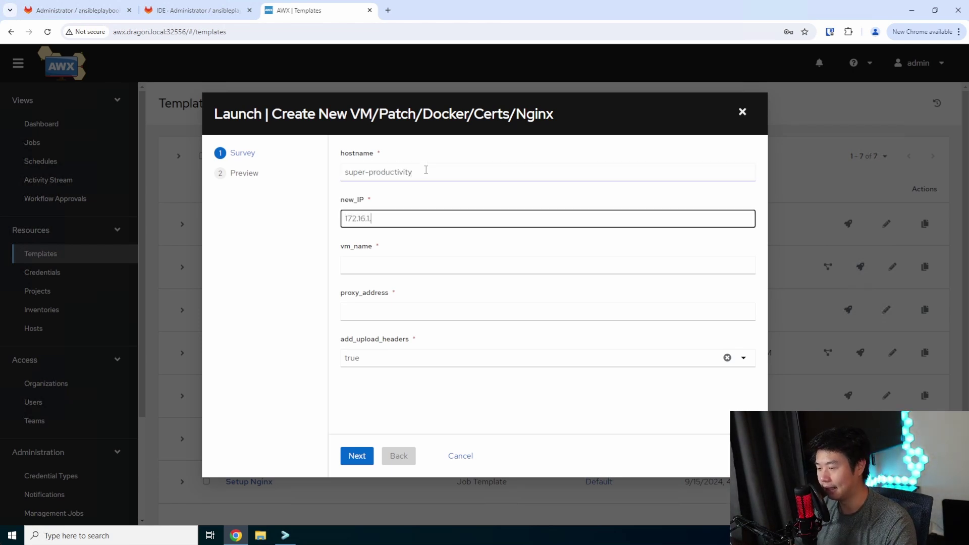
key("Tab")
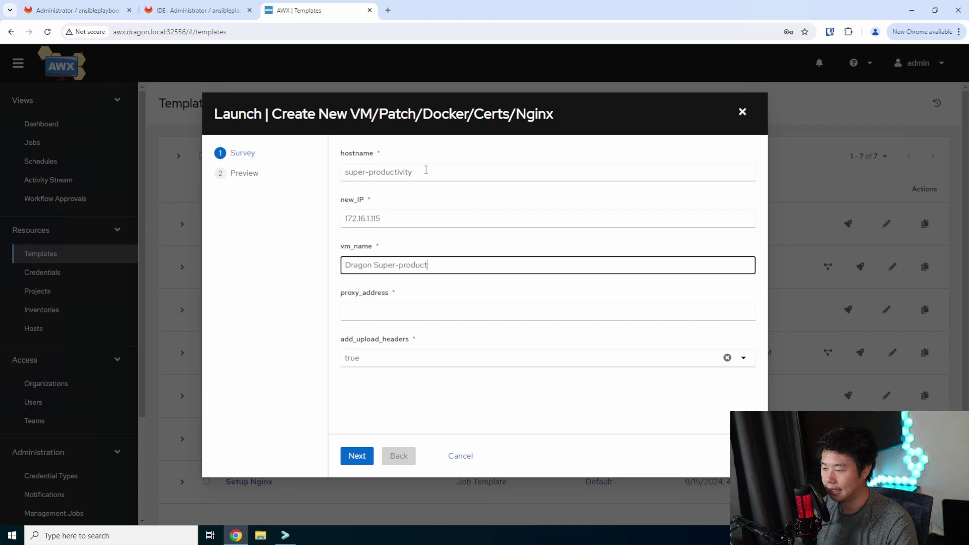
type("Dragon Super-productivity")
key("Tab")
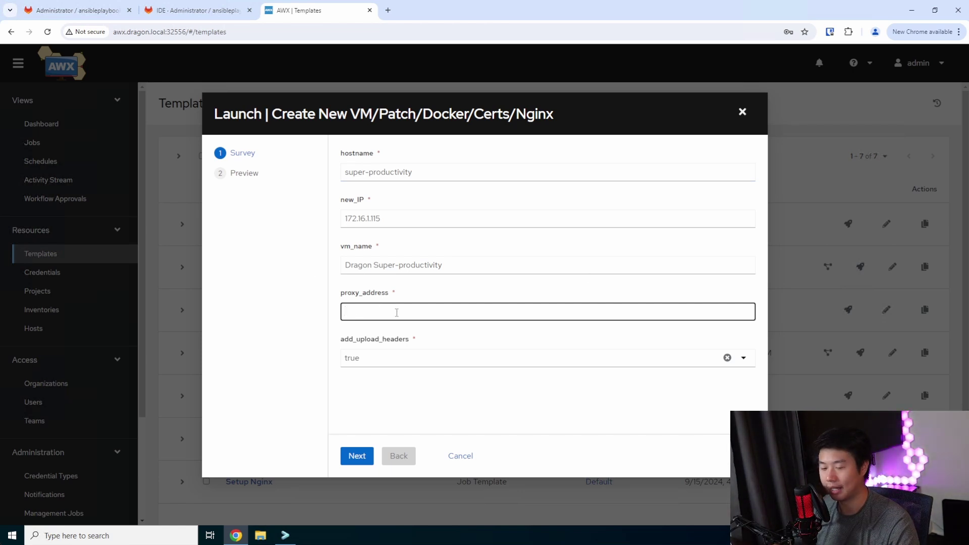
left_click(386, 10)
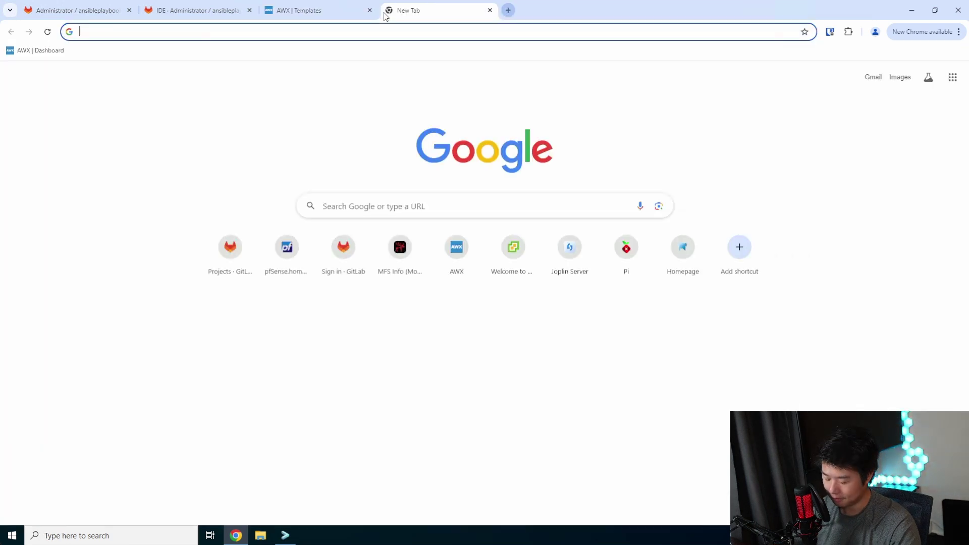
Step: Find the super-productivity GitHub README's docker run command and its 80:80 port mapping
type("super")
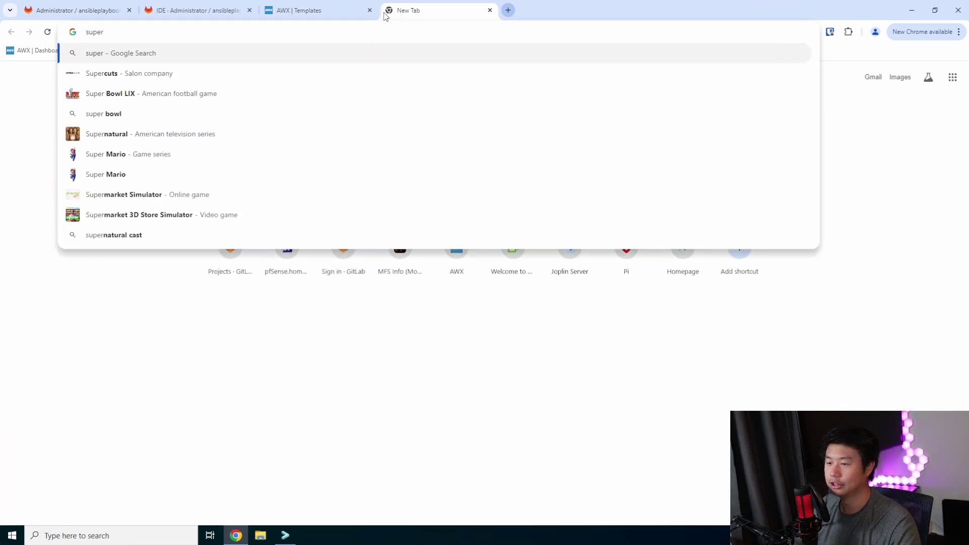
type(" productivit")
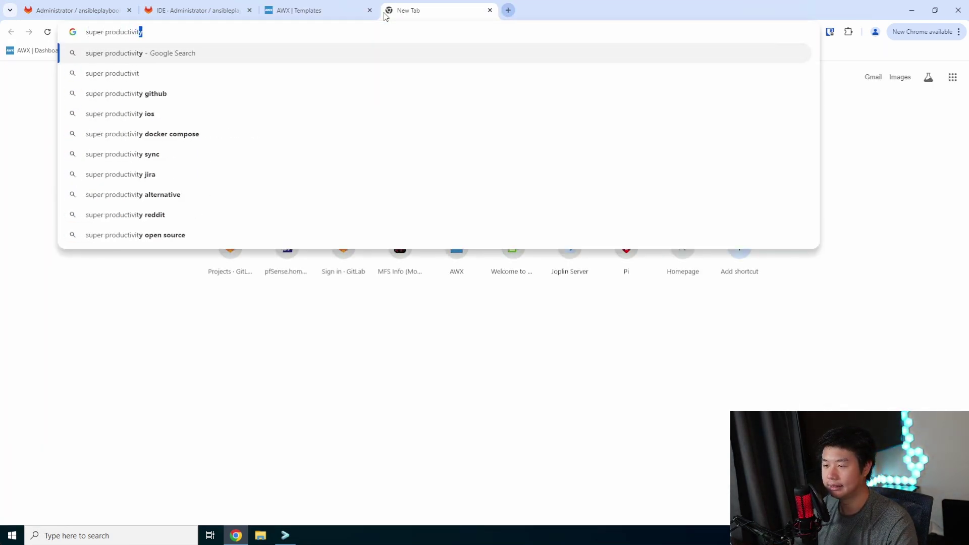
type("y github")
key("Return")
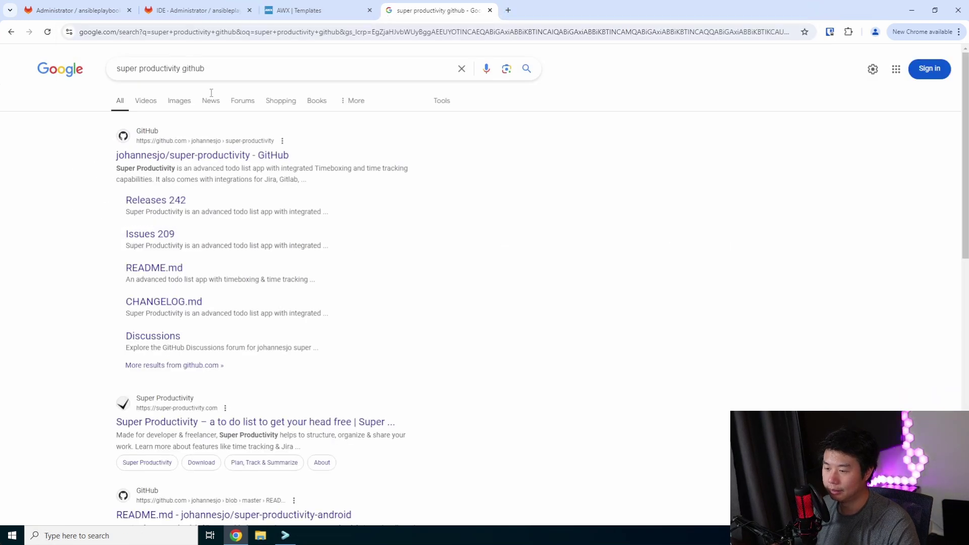
left_click(228, 157)
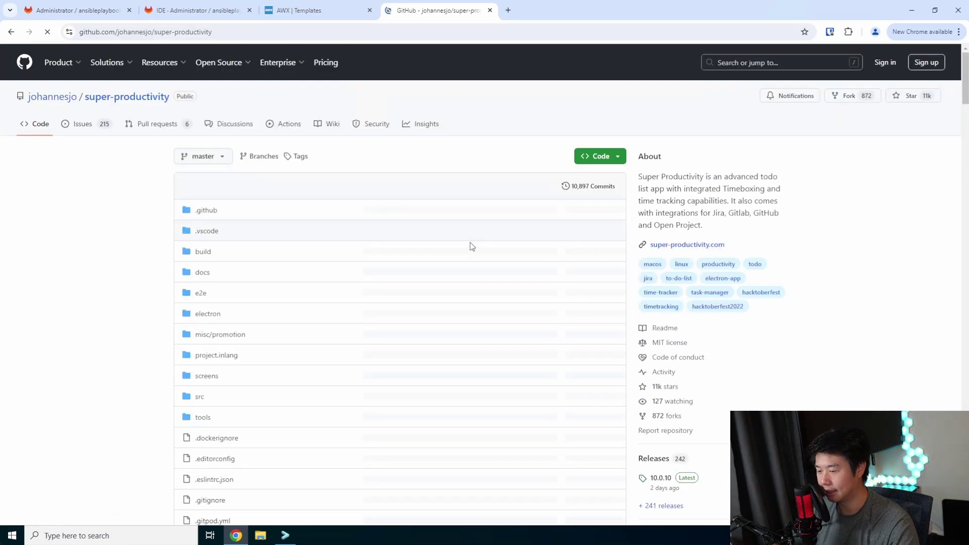
key("ctrl+f")
type("doc")
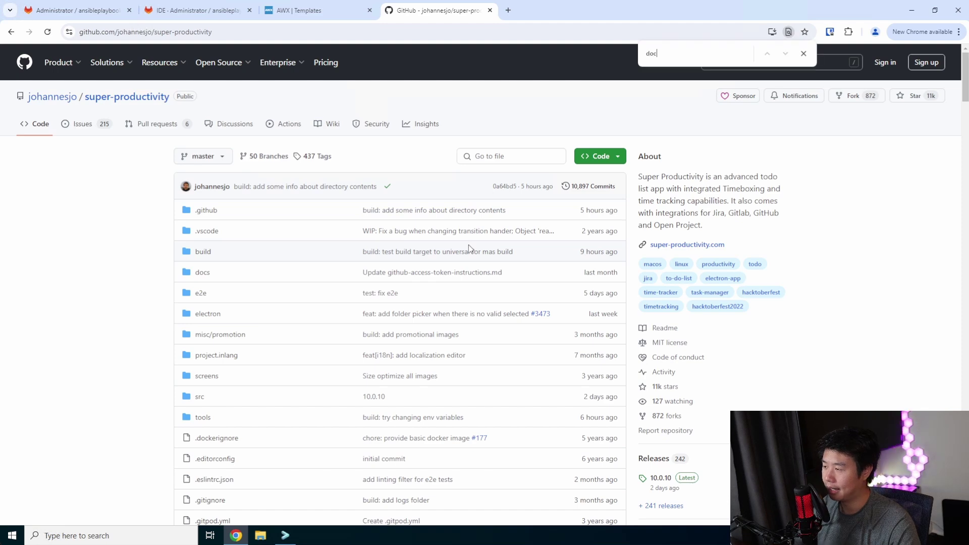
type("ker")
key("Return")
key("Return")
key("Return")
key("Return")
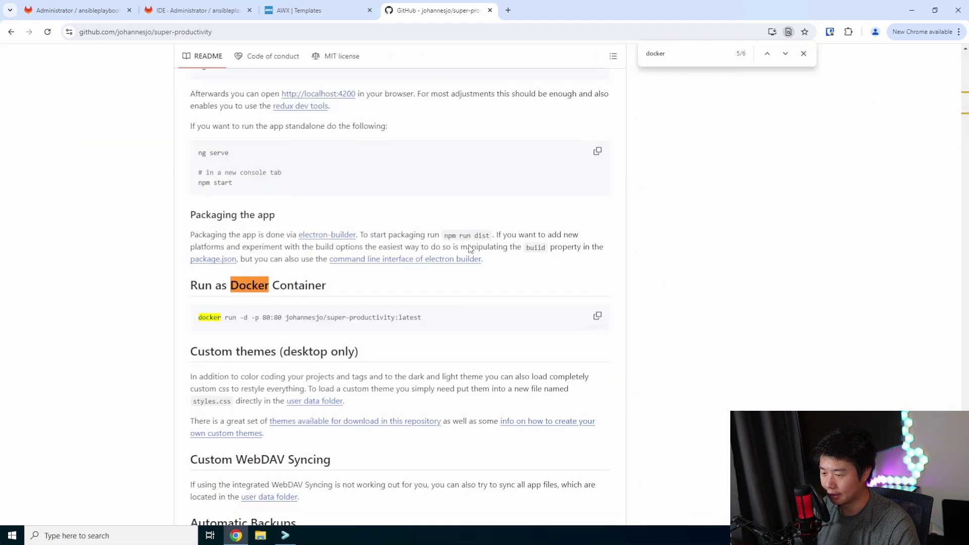
double_click(260, 316)
mouse_move(260, 316)
left_mouse_down()
mouse_move(283, 319)
mouse_move(274, 317)
left_mouse_up()
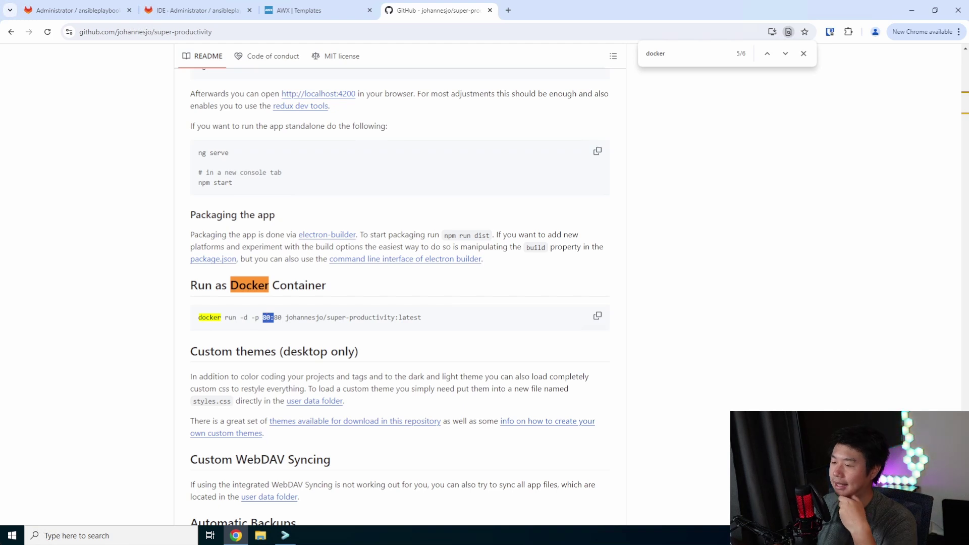
left_click(315, 6)
left_click(431, 313)
type("h")
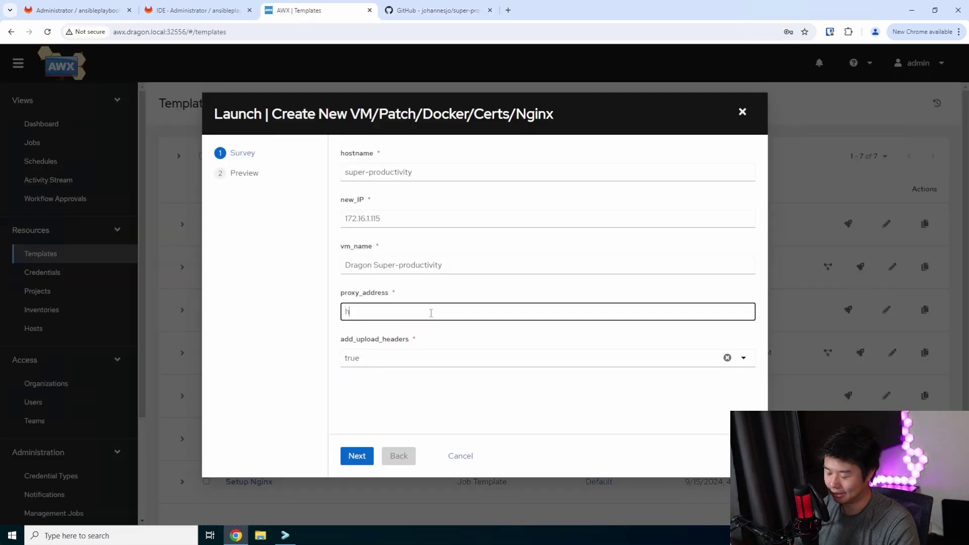
type("ttp://localhost:8")
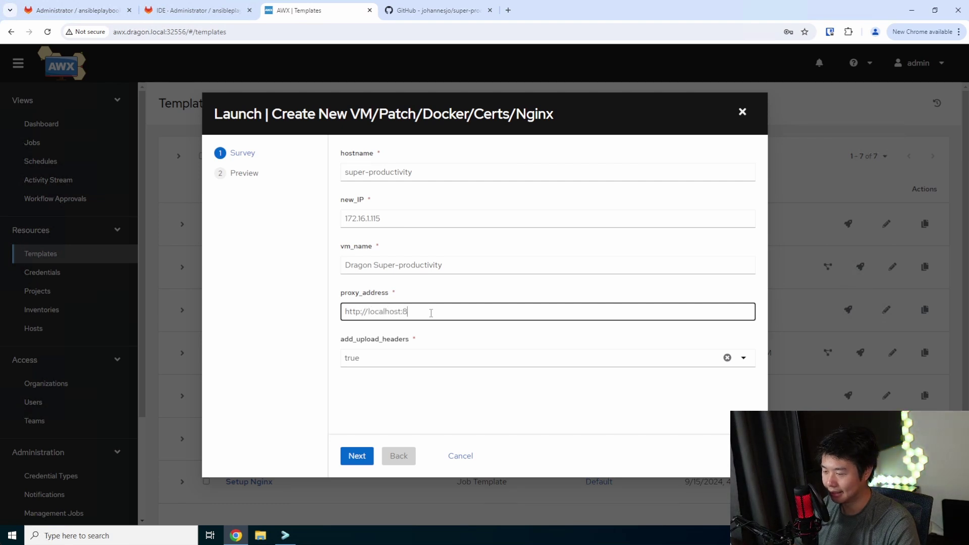
type("080")
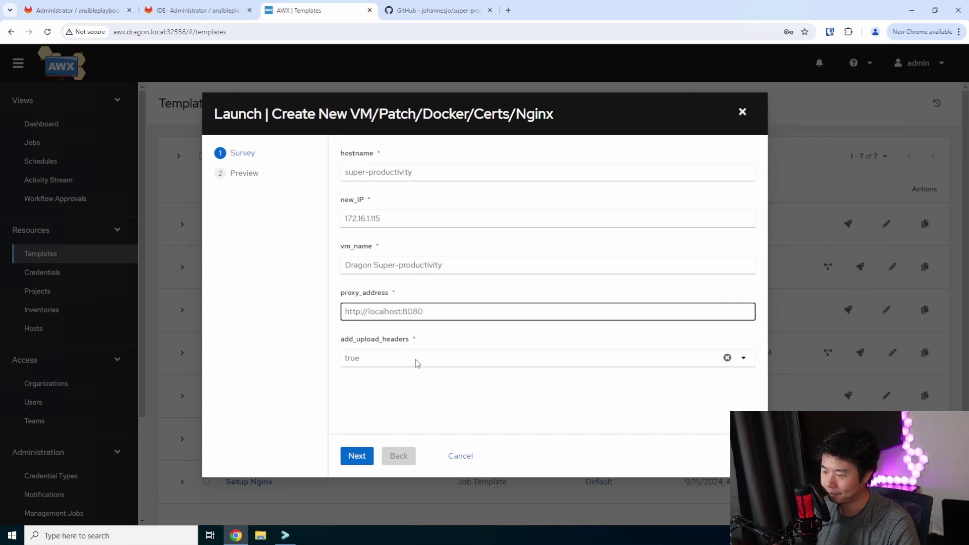
left_click(356, 456)
scroll(477, 356, "down", 1)
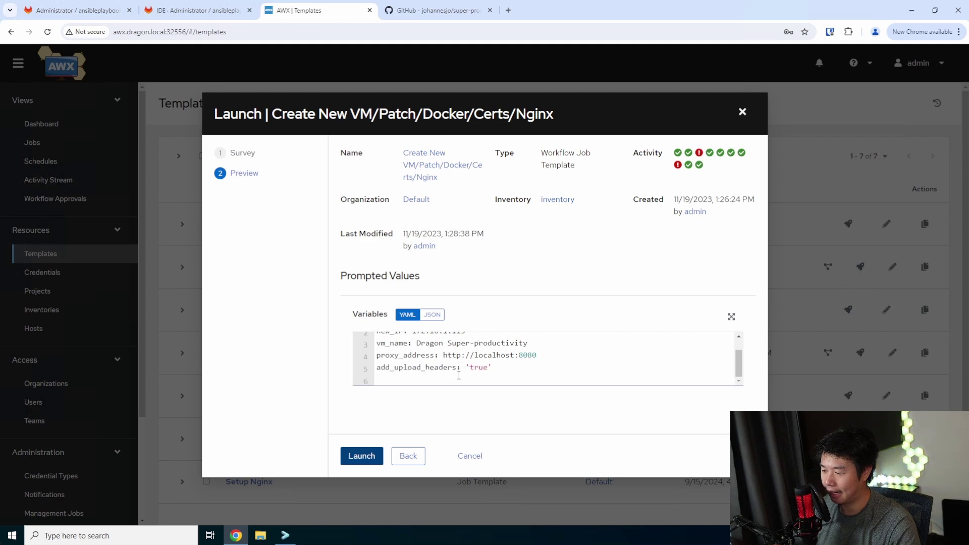
left_click(358, 460)
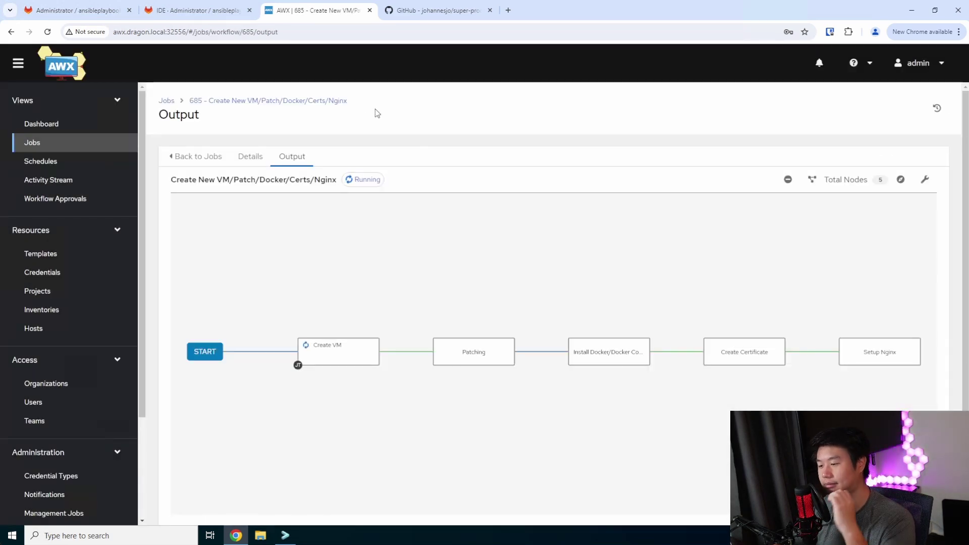
Step: Recheck host port 80 in the README's docker command, then return to the workflow output
left_click(406, 11)
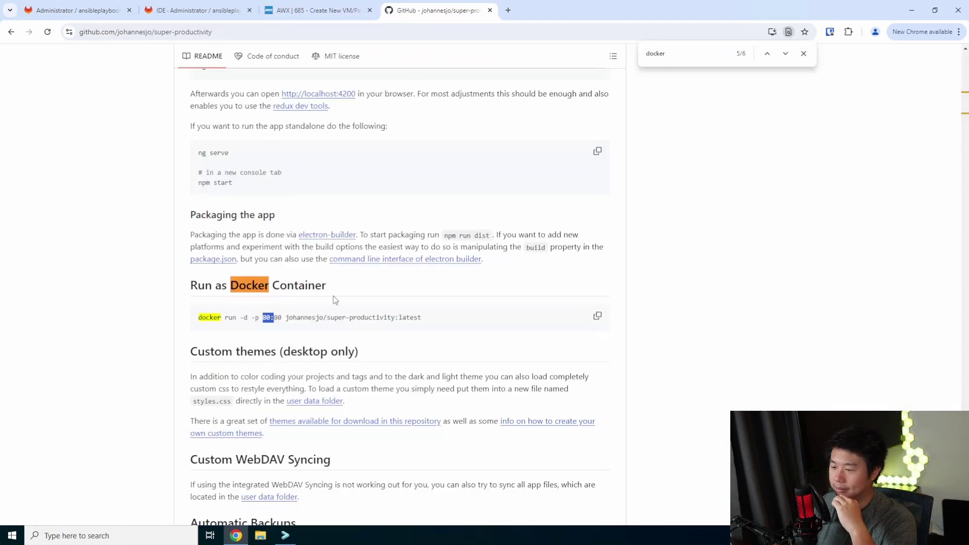
left_click(262, 317)
left_click_drag(262, 317, 274, 317)
left_click(275, 317)
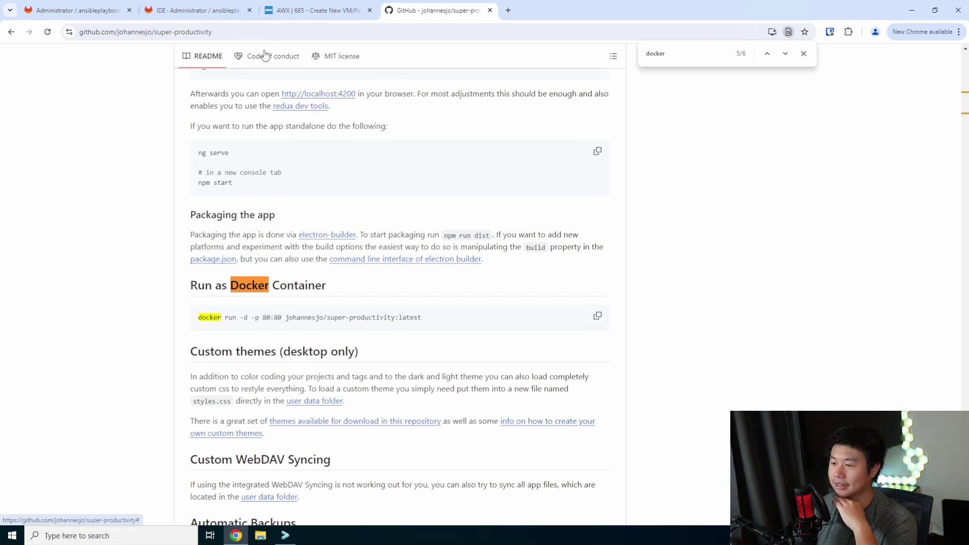
left_click(303, 15)
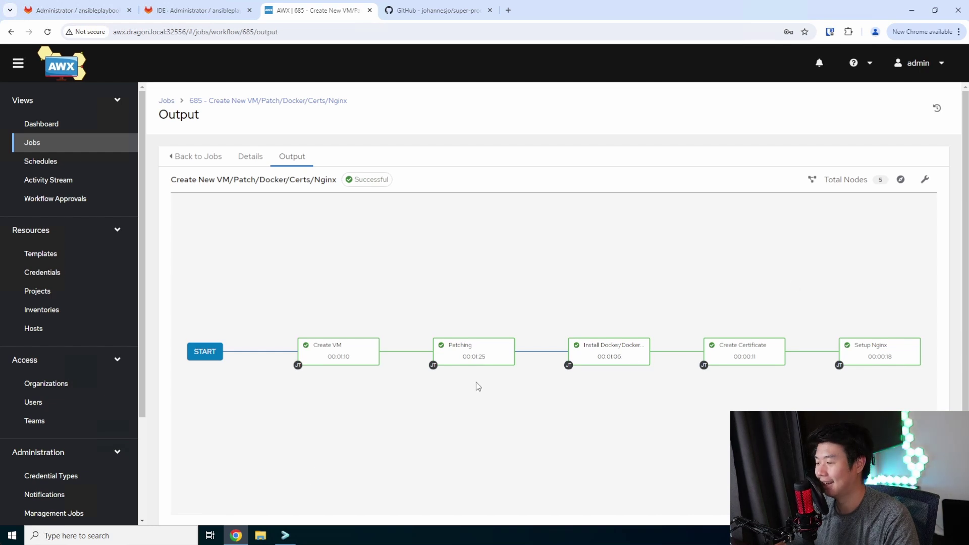
Step: SSH as root into super-productivity.dragon.local and confirm docker ps -a lists no containers
left_click(286, 535)
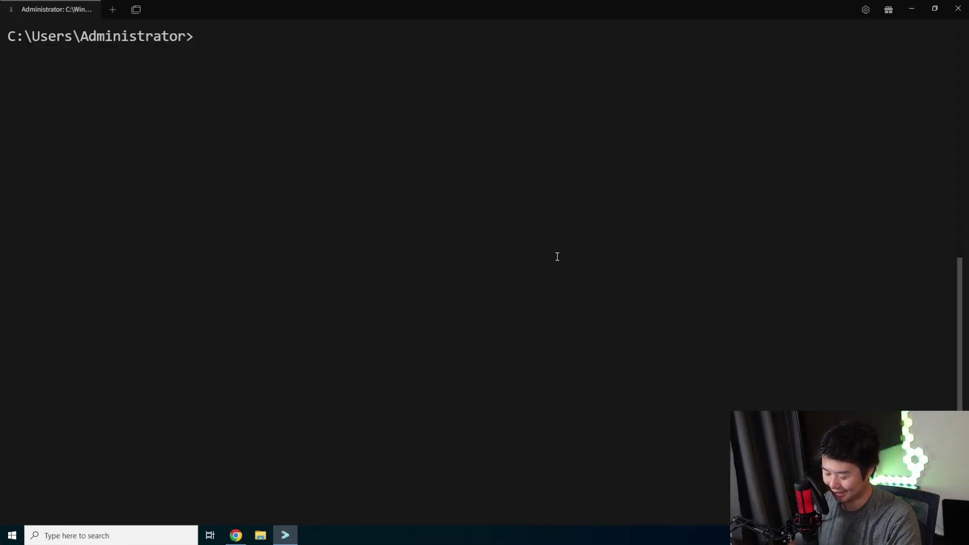
type("ssh root@")
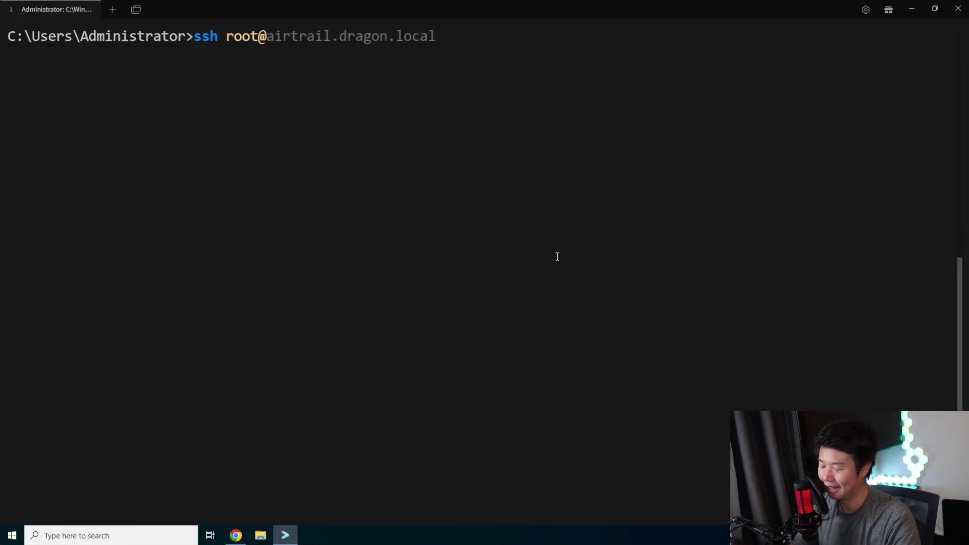
type("super-pro")
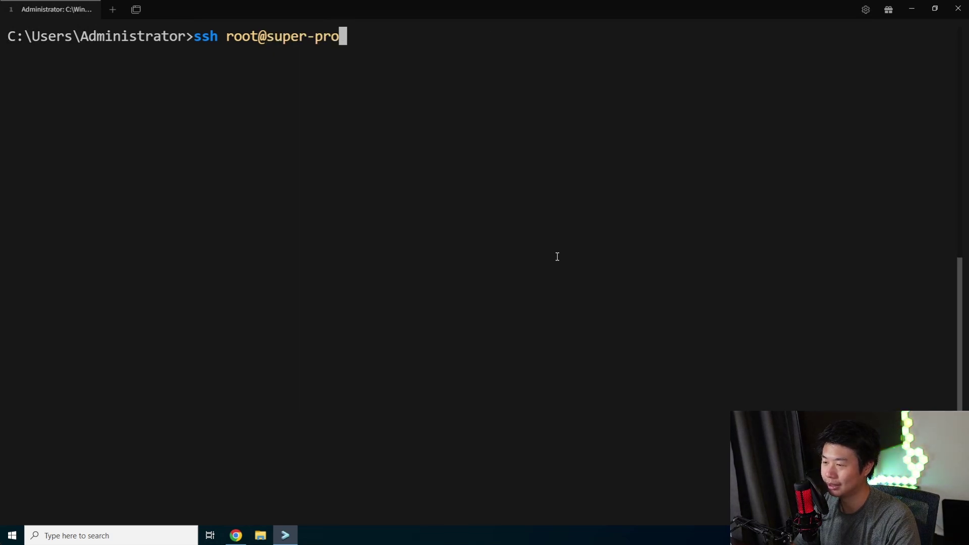
type("ductivity.dragon.local")
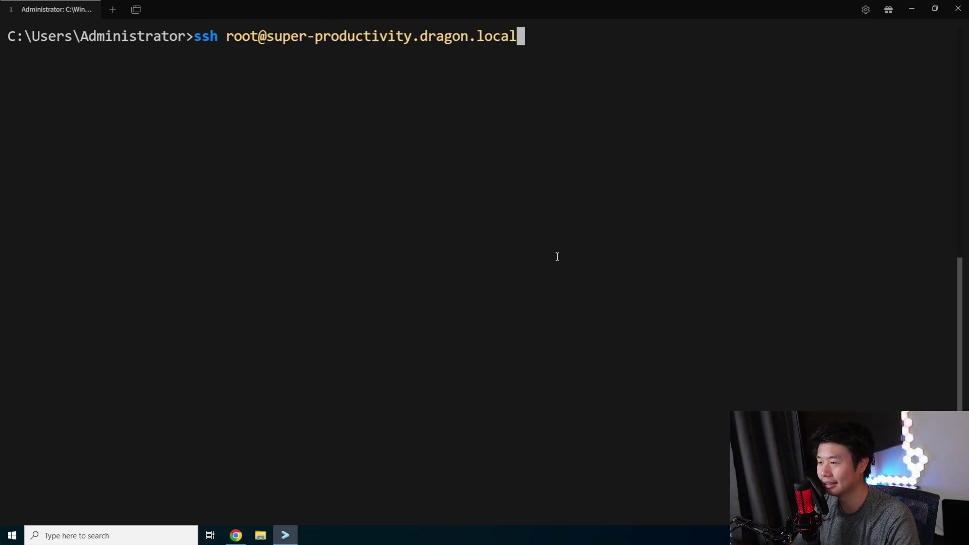
key("Return")
type("yes")
key("Return")
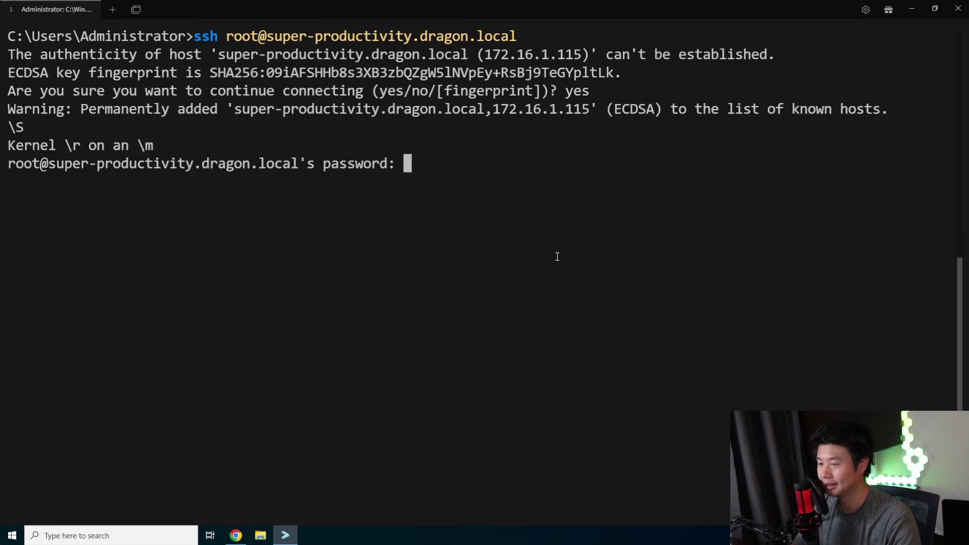
key("Return")
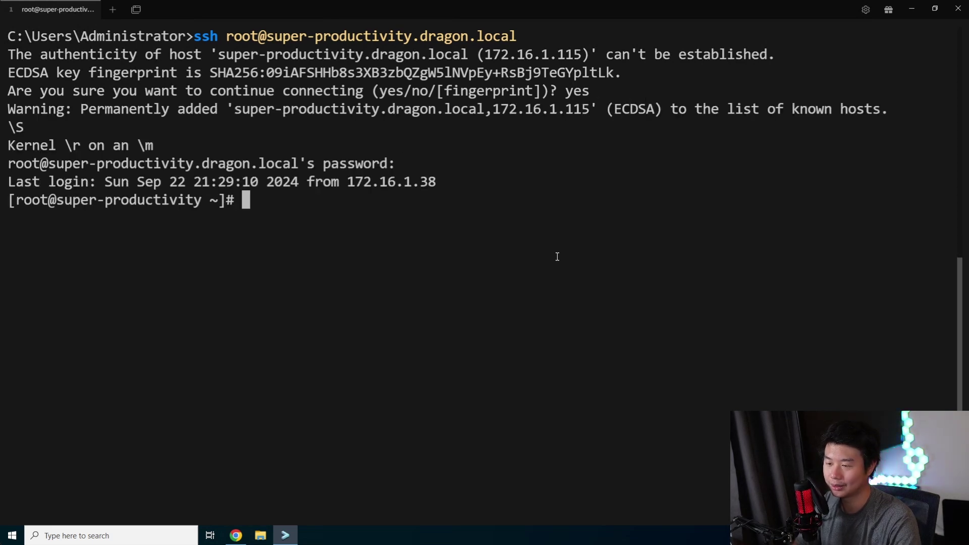
key("ctrl+l")
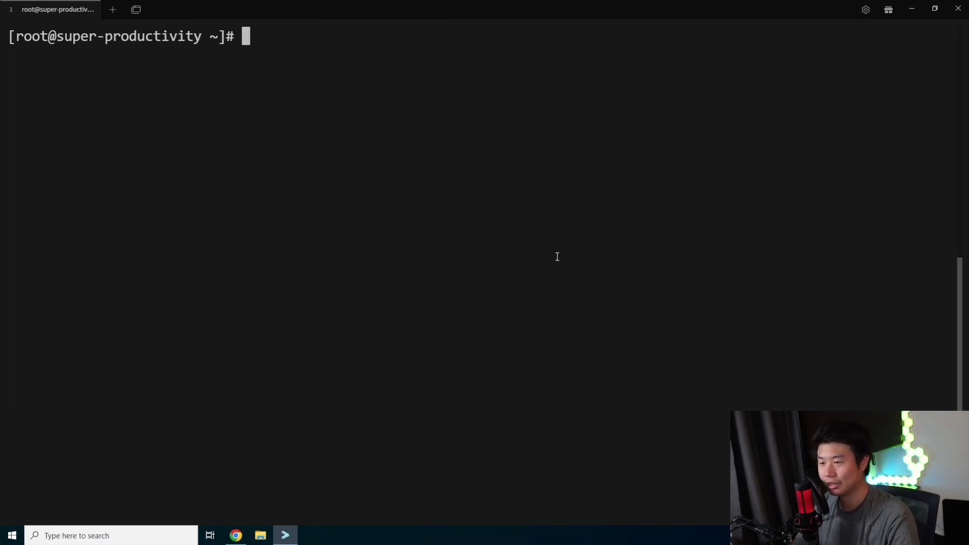
type("docker ps -a")
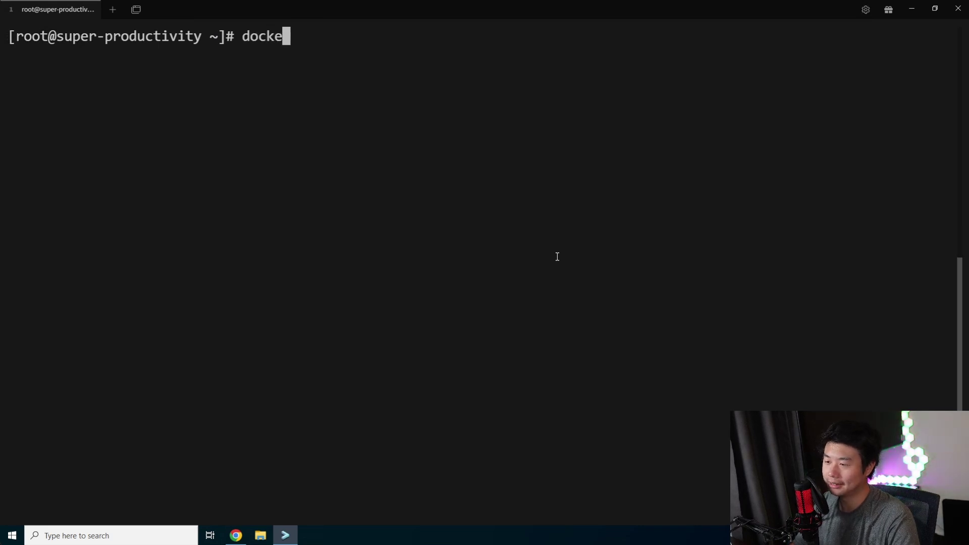
key("Return")
key("ctrl+l")
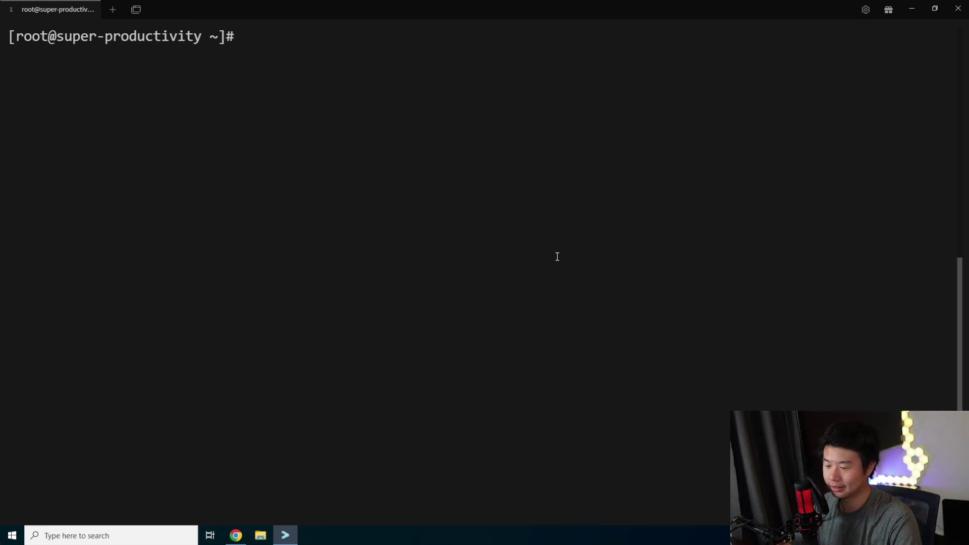
Step: Copy the docker run command from the GitHub README
left_click(241, 535)
left_click(442, 10)
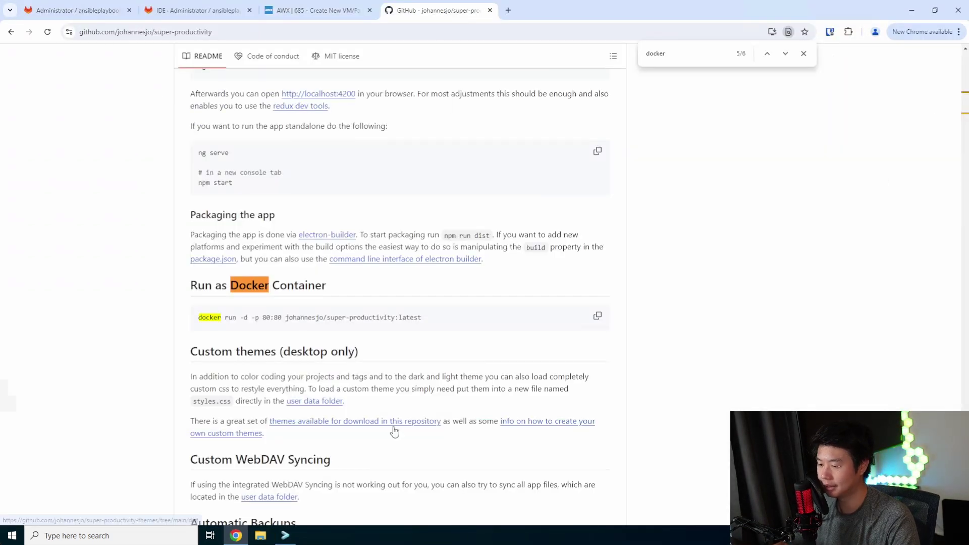
left_click(595, 316)
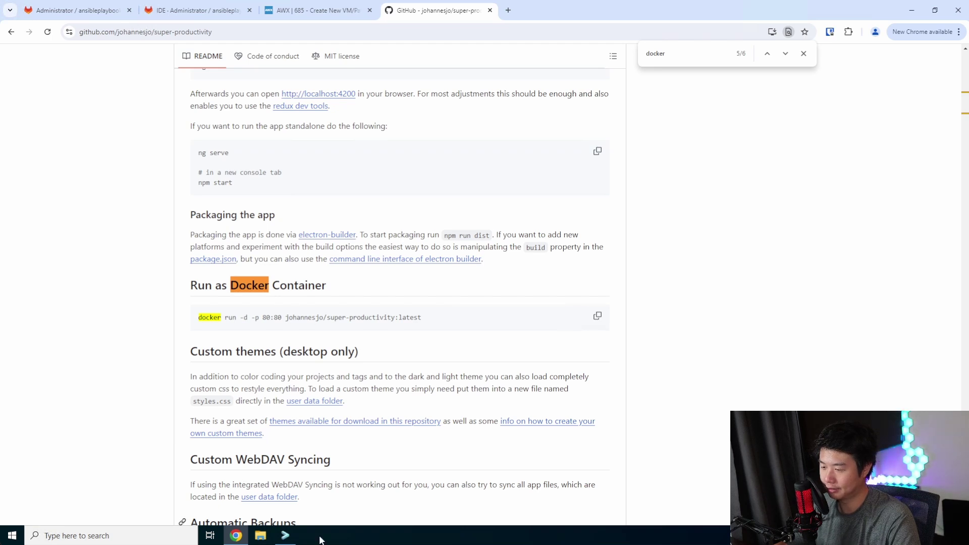
left_click(294, 537)
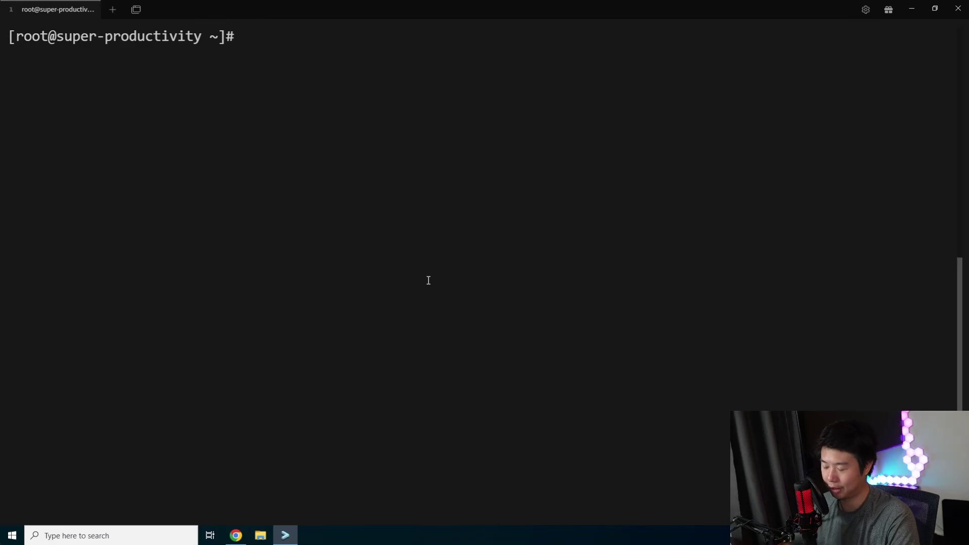
Step: Write start_docker.sh with #!/bin/bash and the docker run command mapped 8080:80, then save
type("vi ")
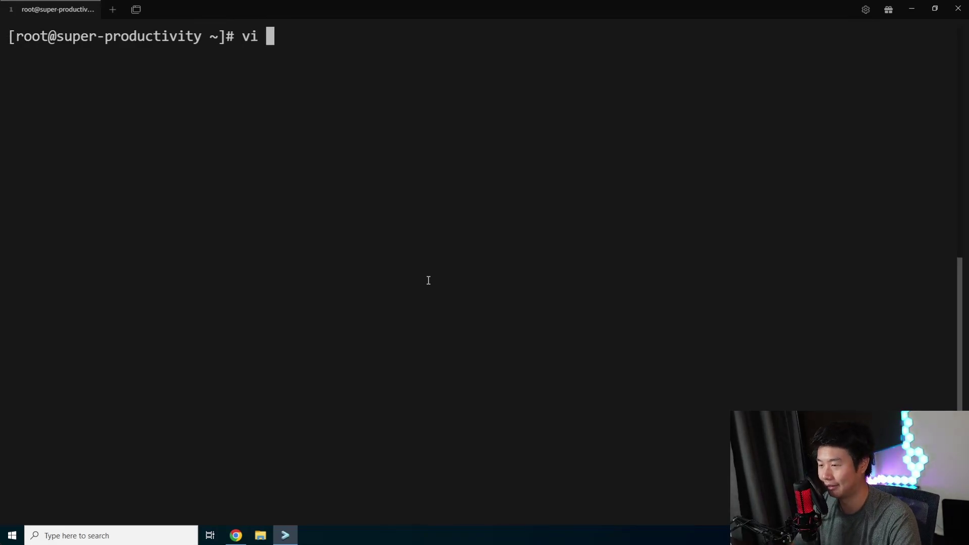
type("start_docker.sh")
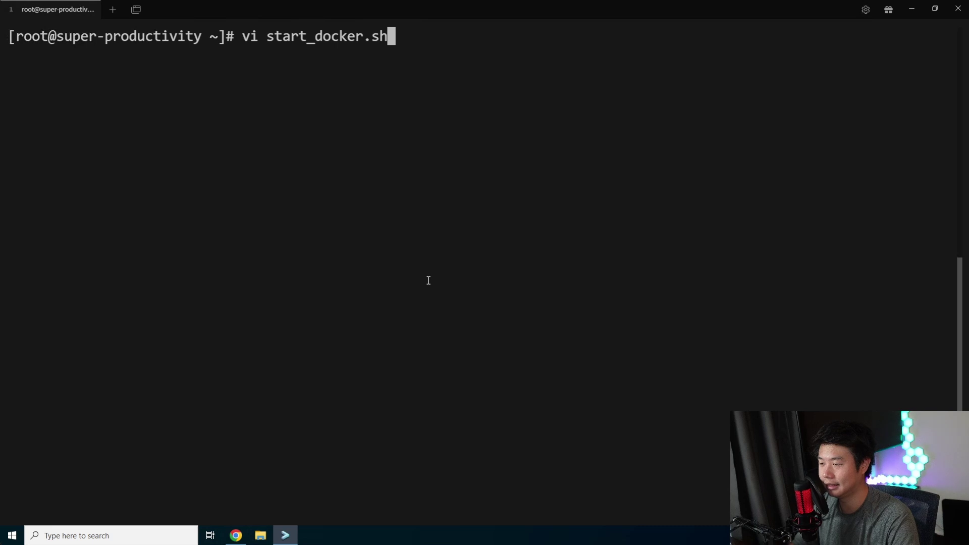
key("Return")
type("i#!/bin/bash")
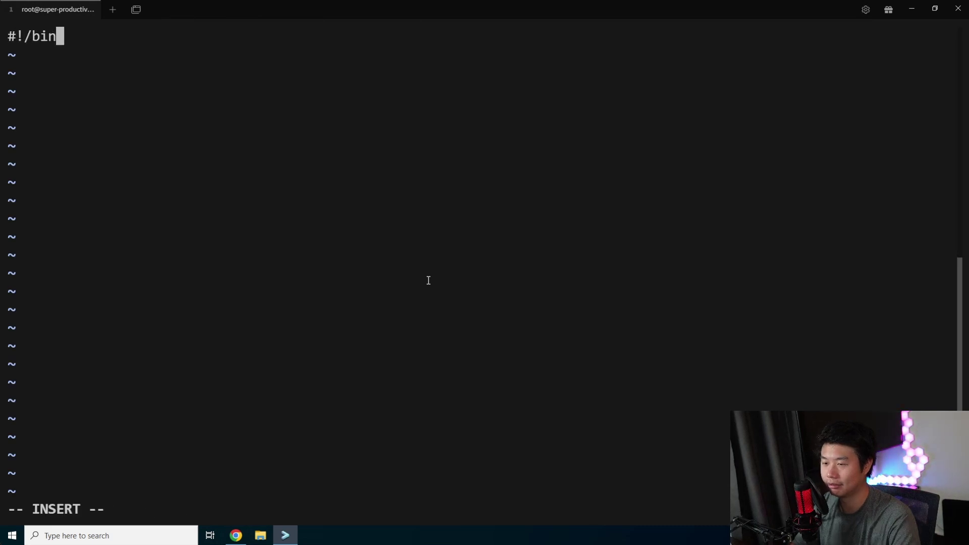
key("Return")
key("Return")
key("ctrl+v")
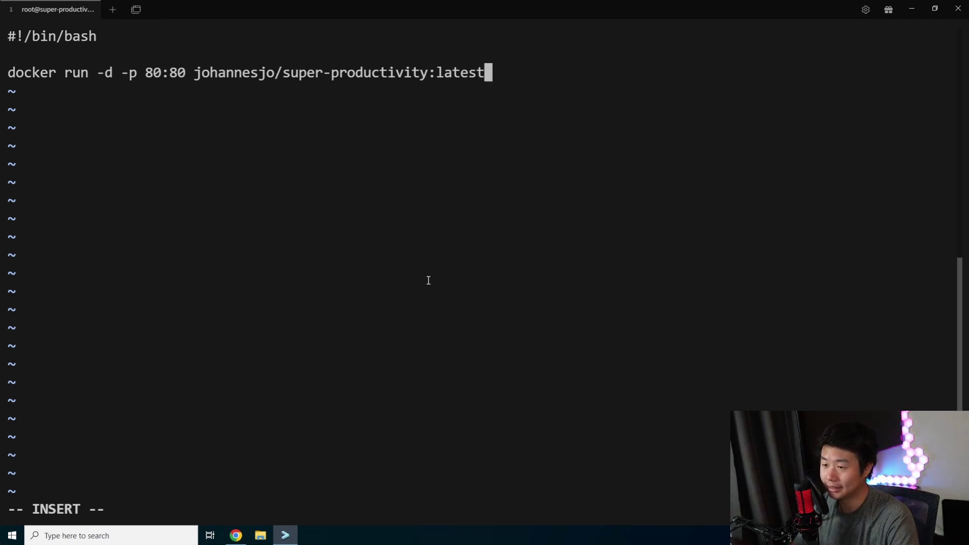
key("Escape")
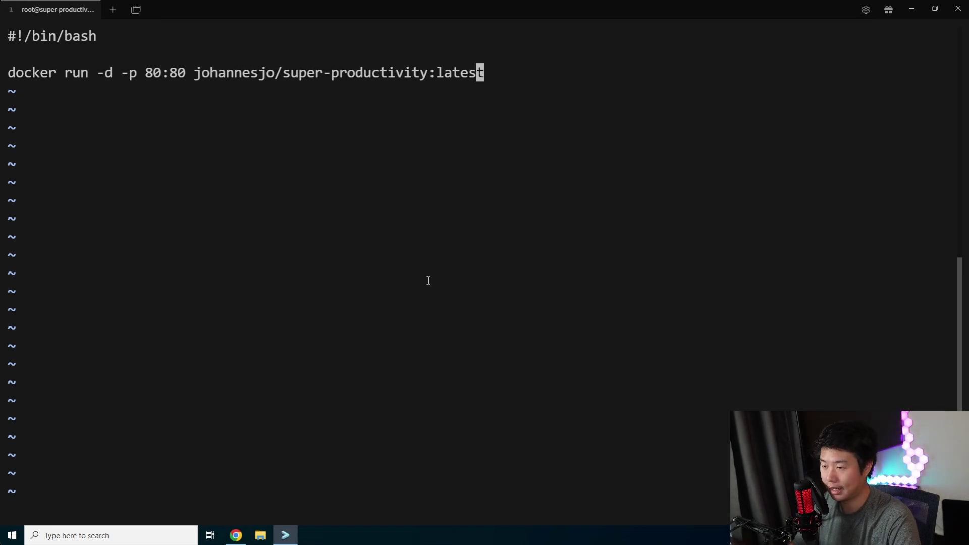
key("Left")
key("Left")
key("Left")
key("Left")
key("Left")
key("Left")
key("Left")
key("Left")
key("Left")
key("Left")
key("Left")
key("Left")
key("Left")
key("Left")
key("Left")
key("Left")
key("Left")
key("Left")
key("Left")
key("Left")
key("Left")
key("Left")
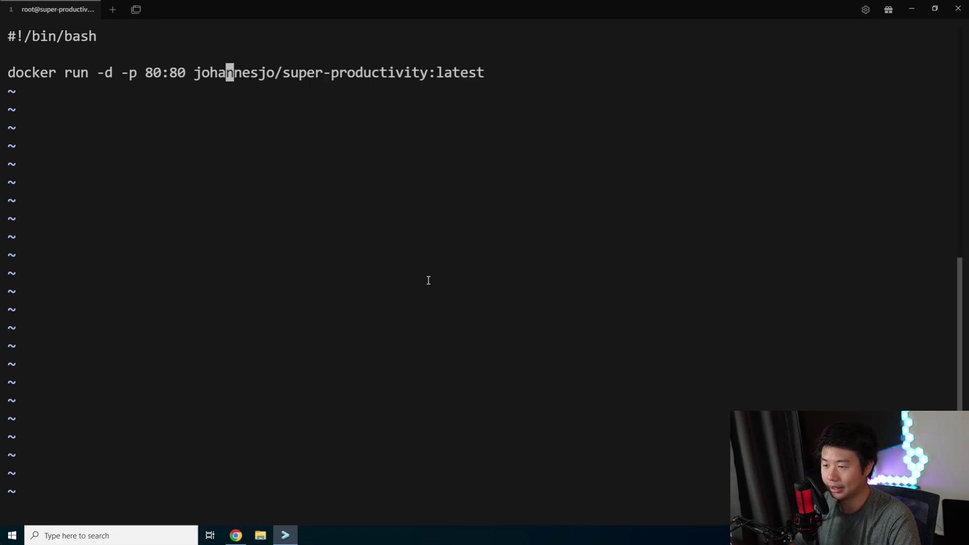
type("i80")
key("Escape")
type(":x")
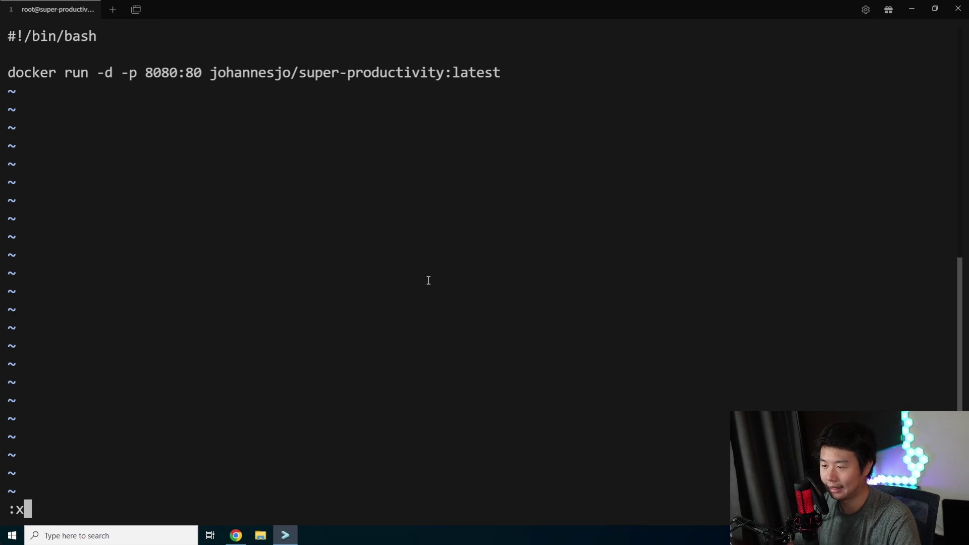
key("Return")
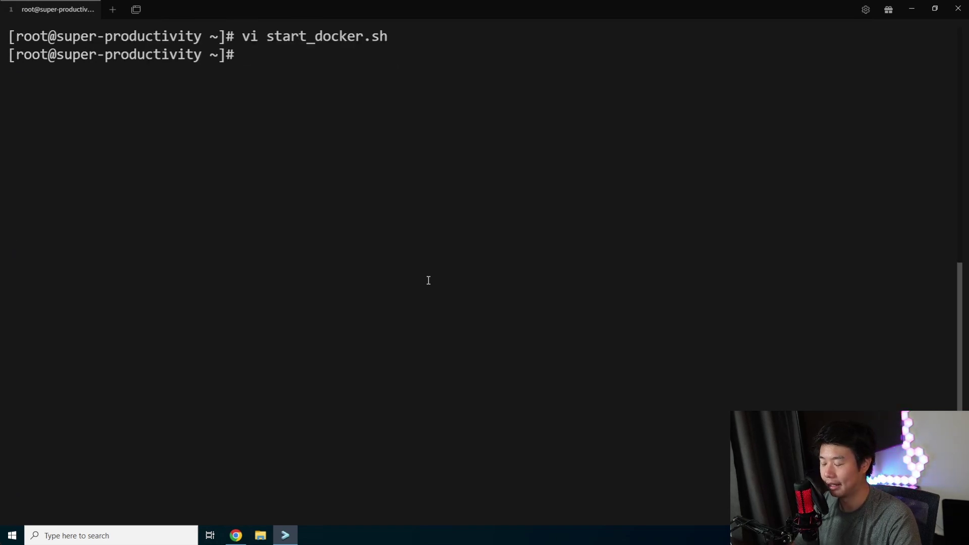
Step: Make start_docker.sh executable and run it to start the container
type("chmod +x star")
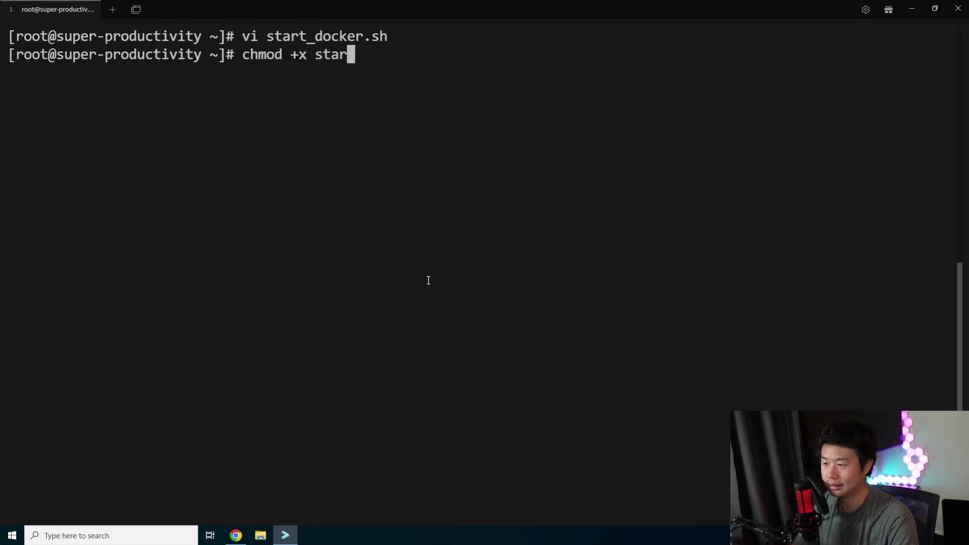
key("Tab")
key("Return")
key("ctrl+l")
type("./sta")
key("Tab")
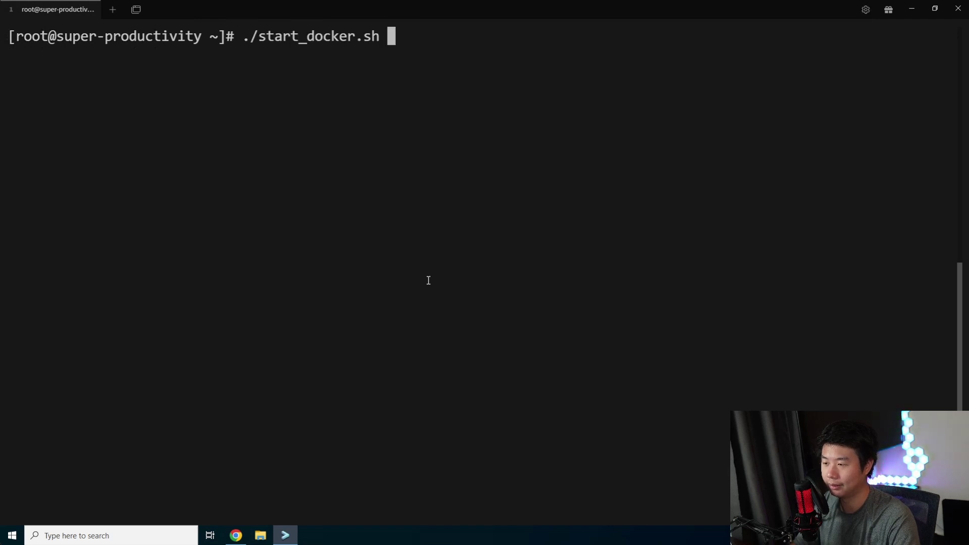
key("Return")
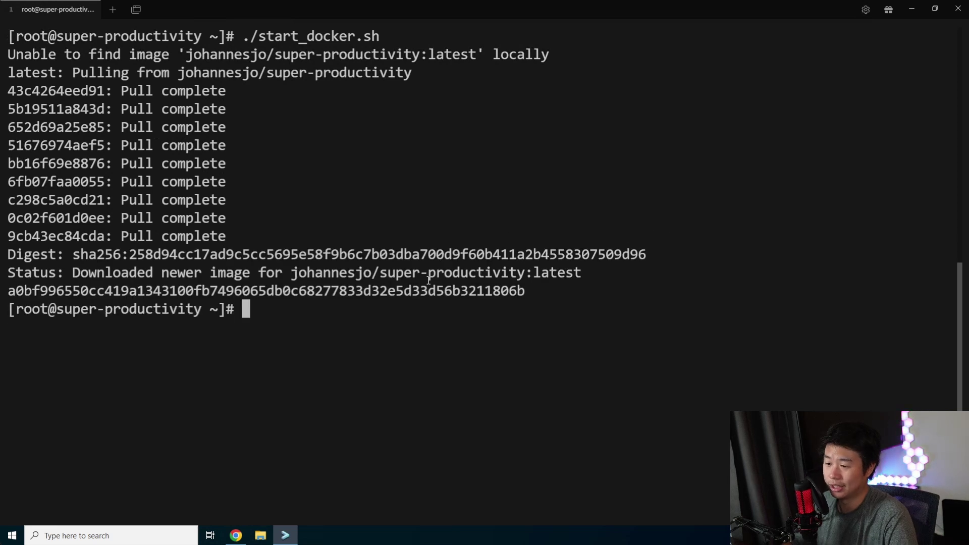
Step: Confirm with docker ps -a that the container runs on 8080->80, then clear the screen
type("docker -")
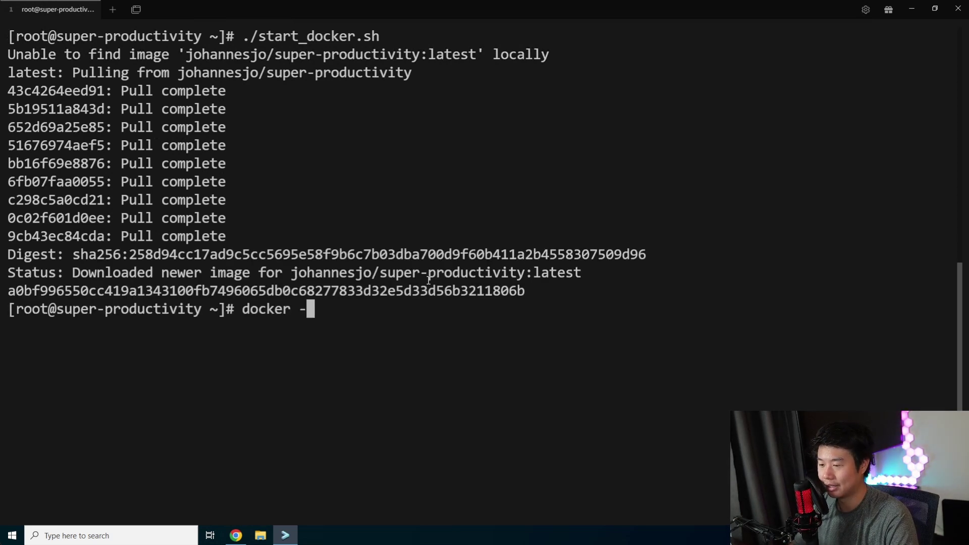
type("sp")
key("BackSpace")
key("BackSpace")
type("ps")
key("BackSpace")
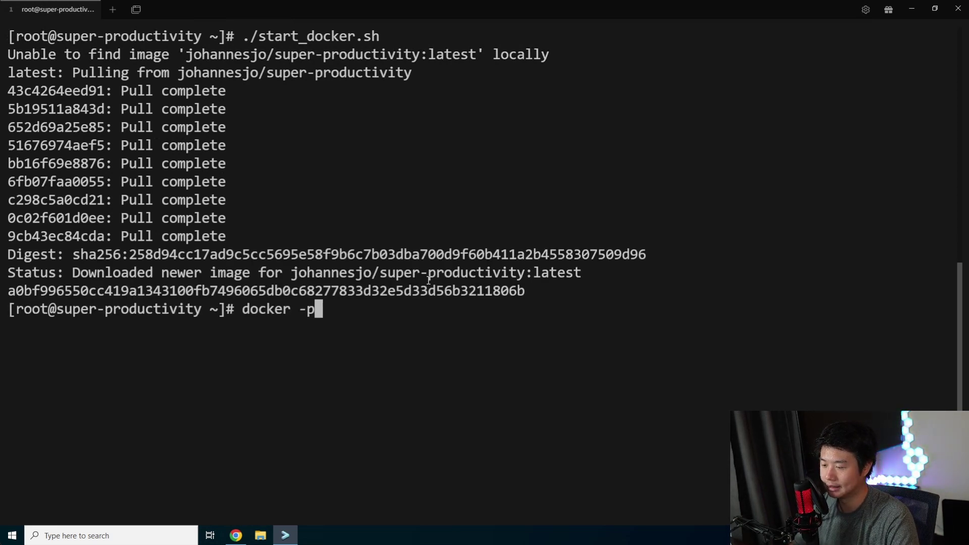
key("BackSpace")
key("BackSpace")
key("BackSpace")
type("ps -a")
key("Return")
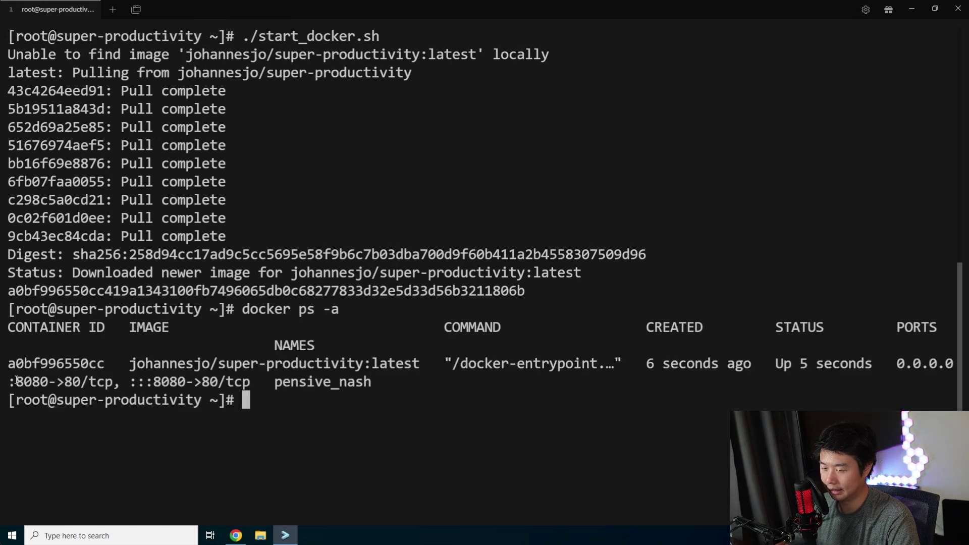
left_click_drag(17, 379, 80, 382)
left_click(392, 374)
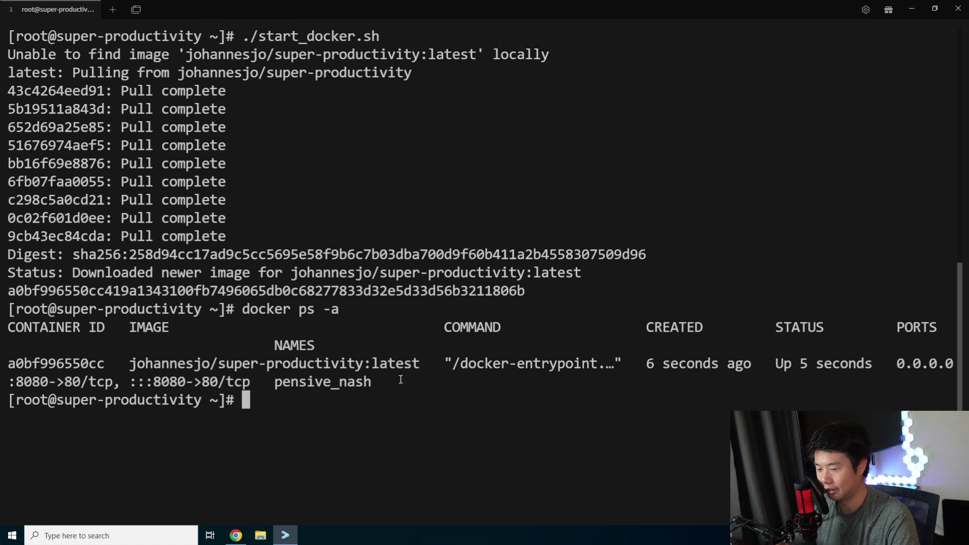
key("ctrl+l")
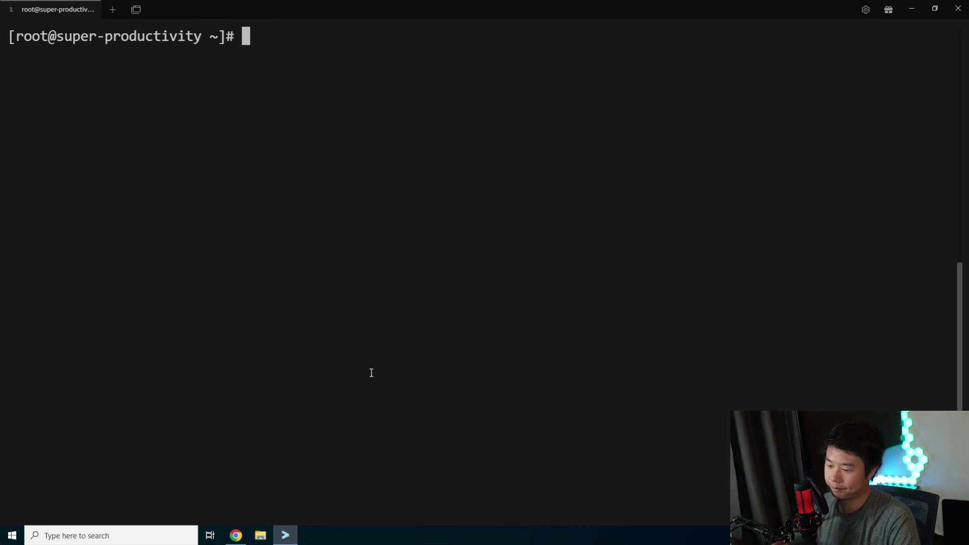
left_click(236, 535)
key("ctrl+t")
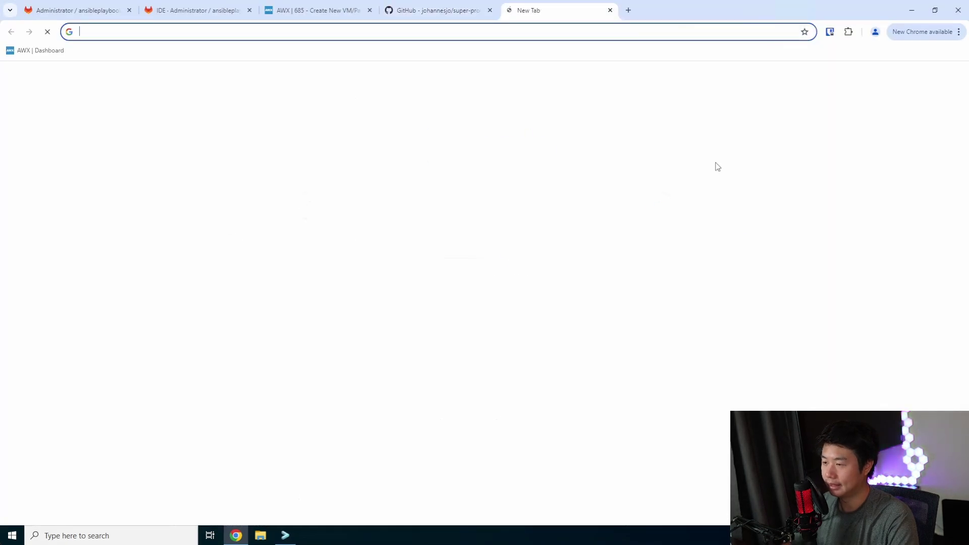
type("https://")
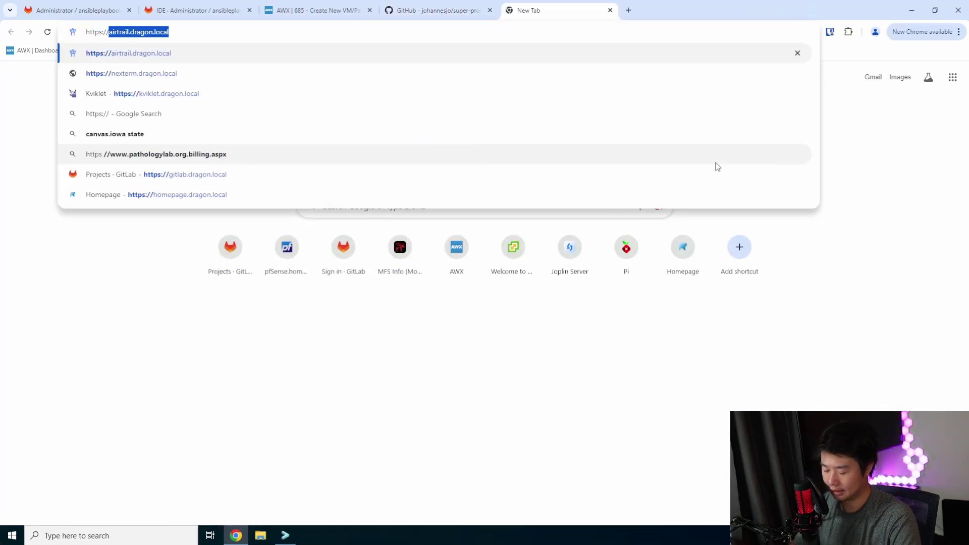
type("super-productivi")
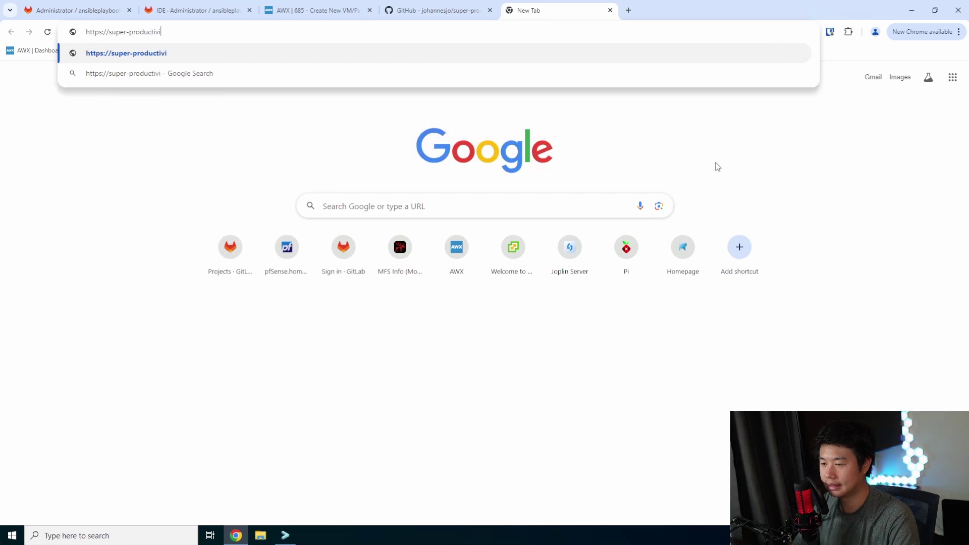
type("ty.dragon.local")
key("Return")
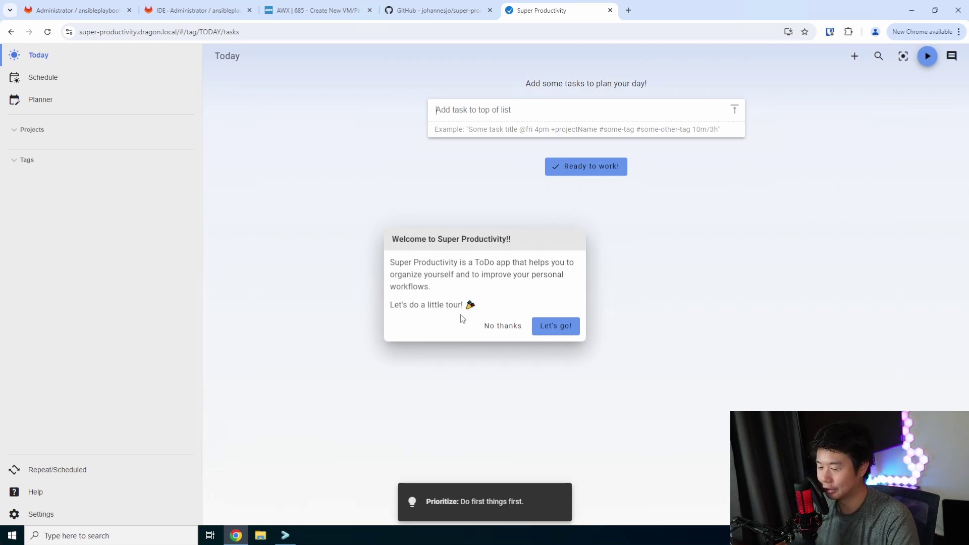
Step: Decline the welcome tour permanently, switch to Dark theme, and return to Today
left_click(501, 327)
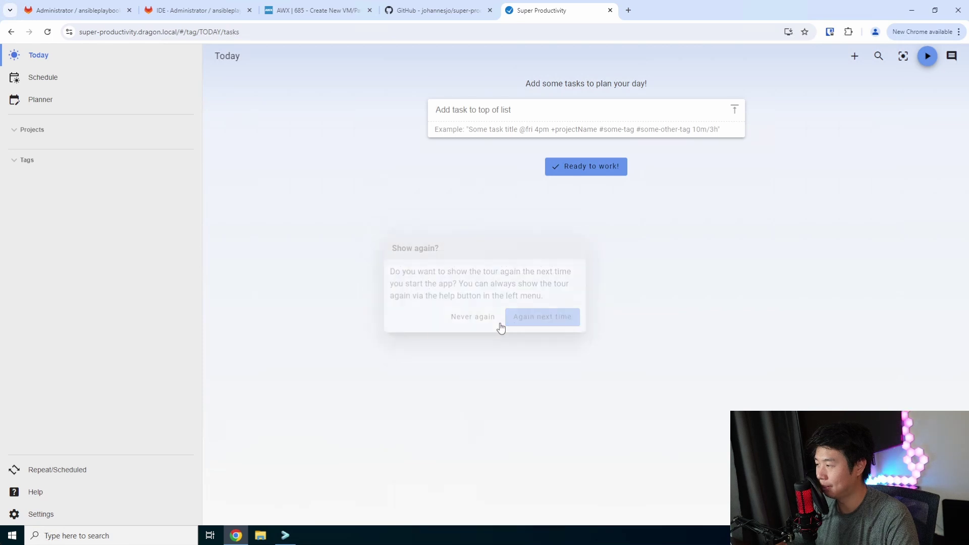
left_click(478, 318)
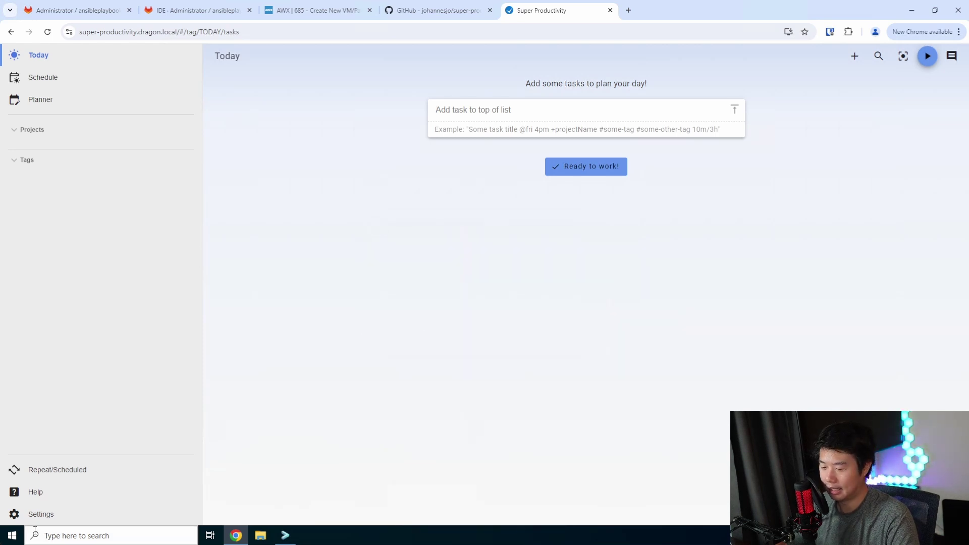
left_click(41, 514)
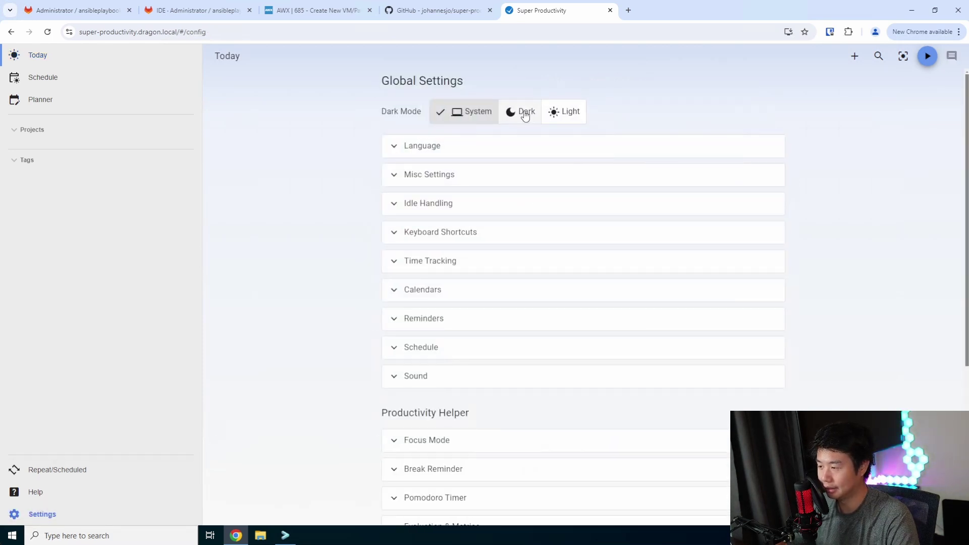
left_click(523, 113)
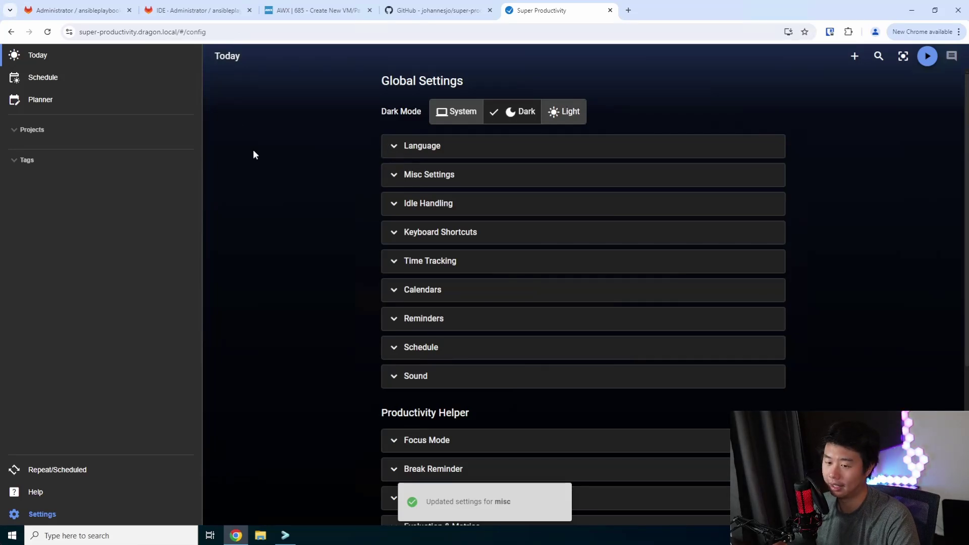
left_click(119, 55)
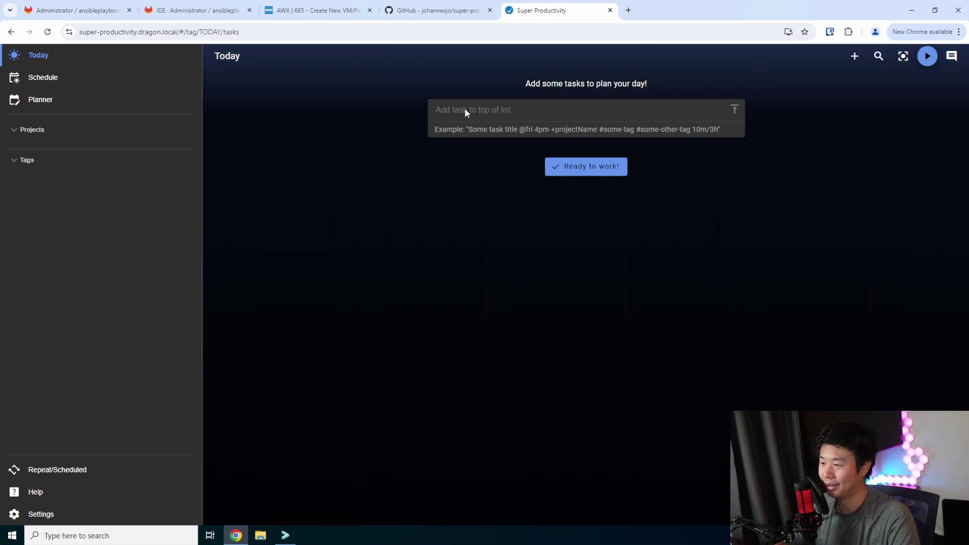
left_click(494, 104)
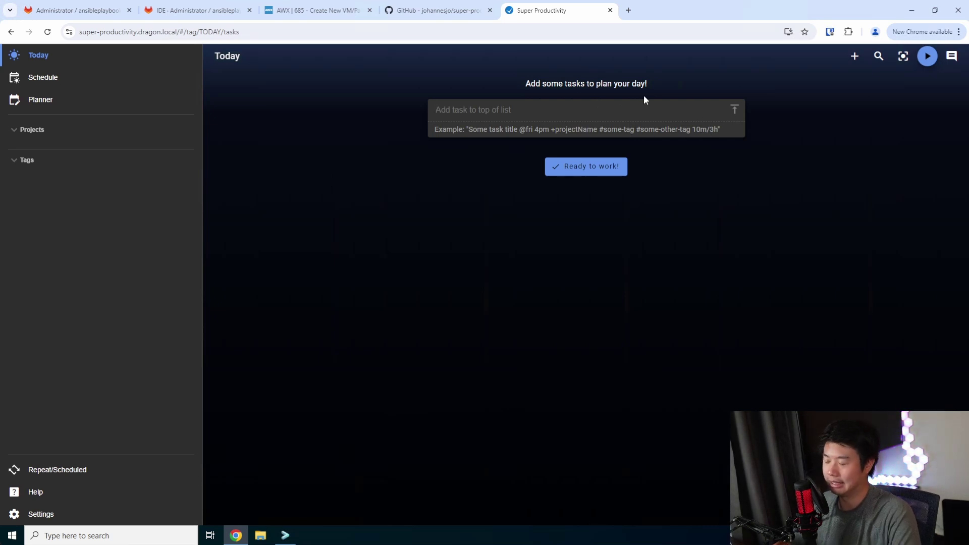
Step: Add 'Do things #things 30m' to create the task with new tag things, then start tracking it
type("Do")
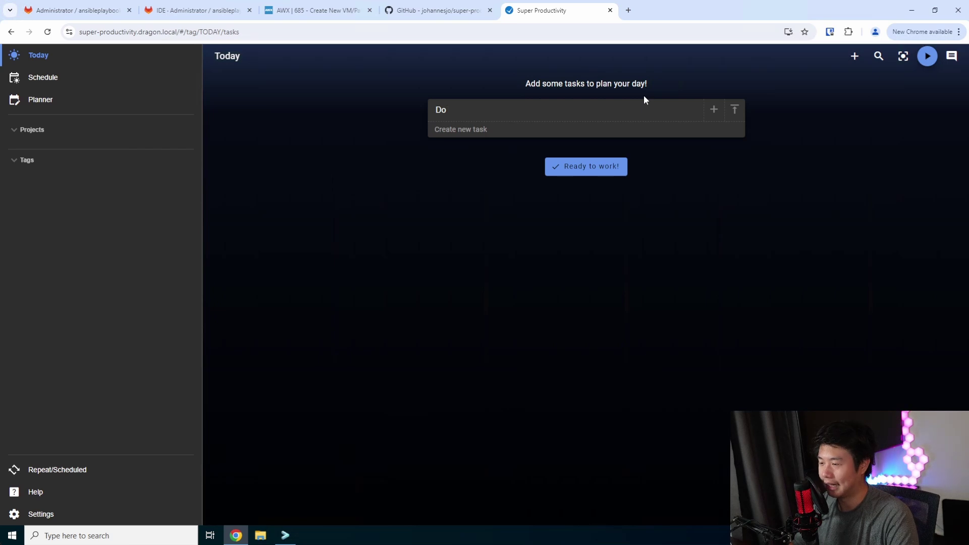
type(" things")
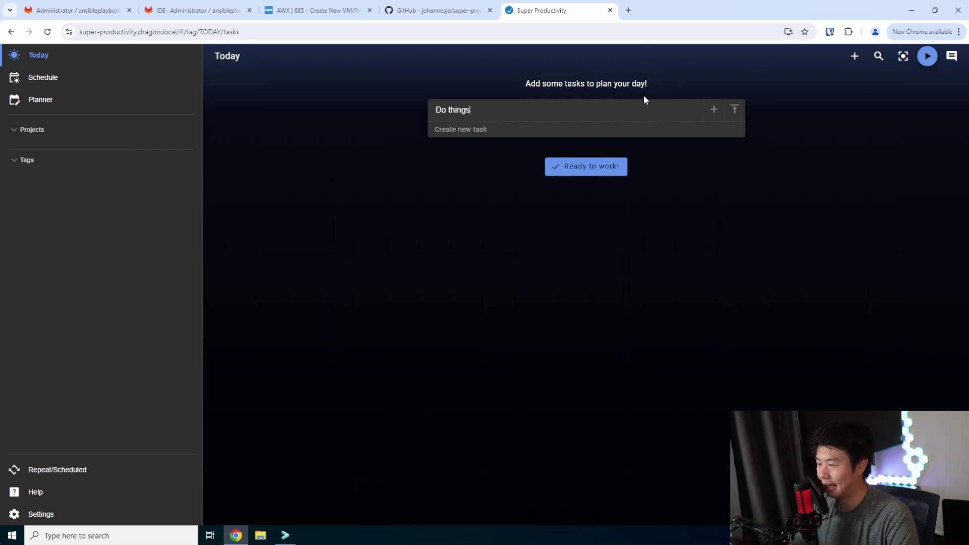
key("BackSpace")
key("BackSpace")
key("BackSpace")
key("BackSpace")
key("BackSpace")
key("BackSpace")
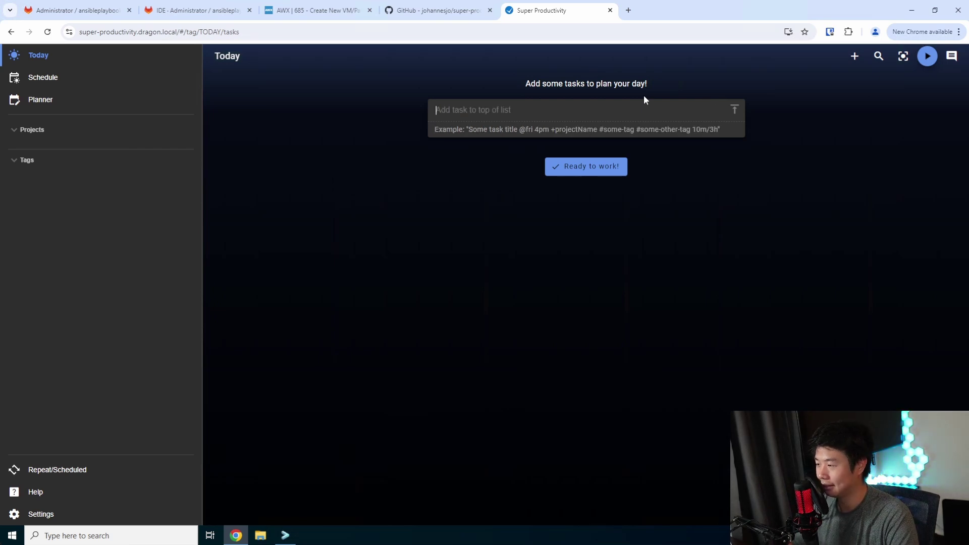
type("Do things #things ")
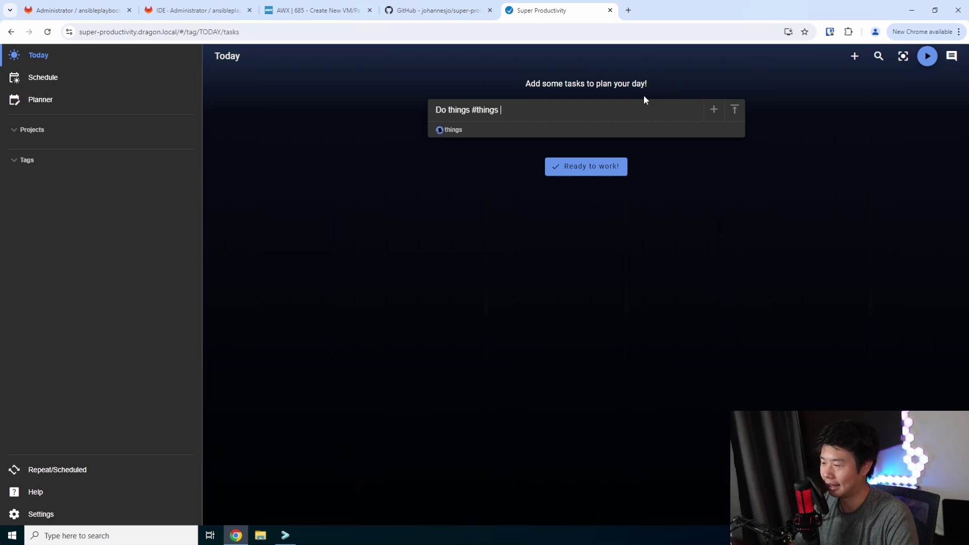
type("30m")
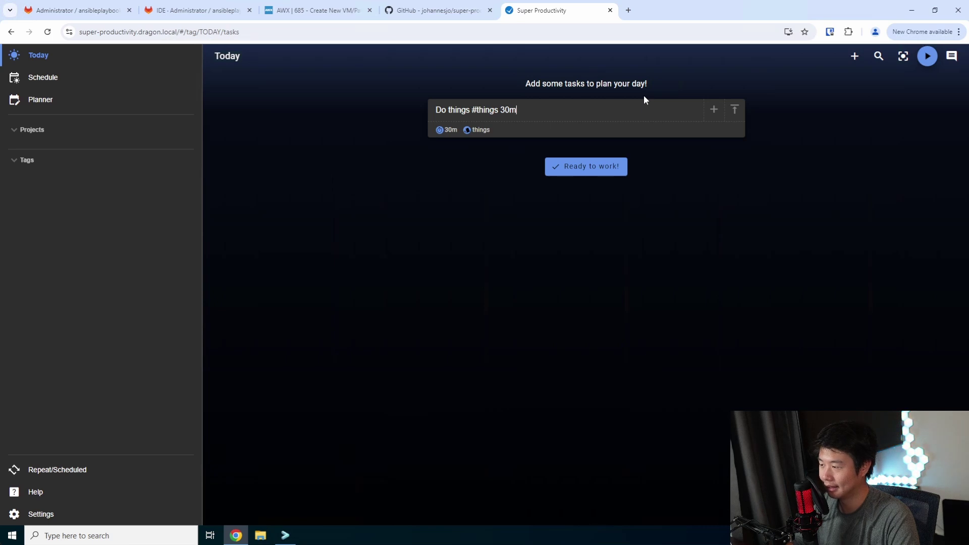
key("Return")
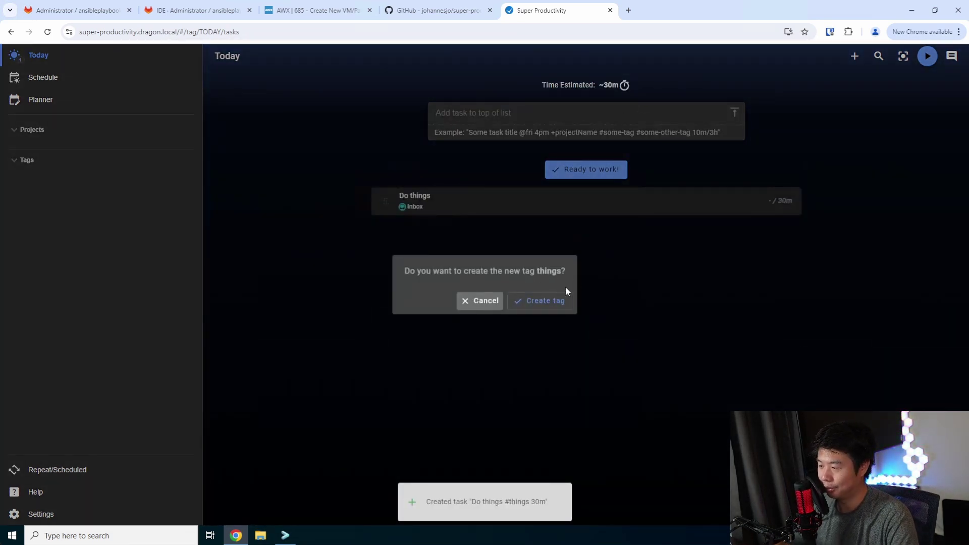
left_click(555, 298)
mouse_move(441, 207)
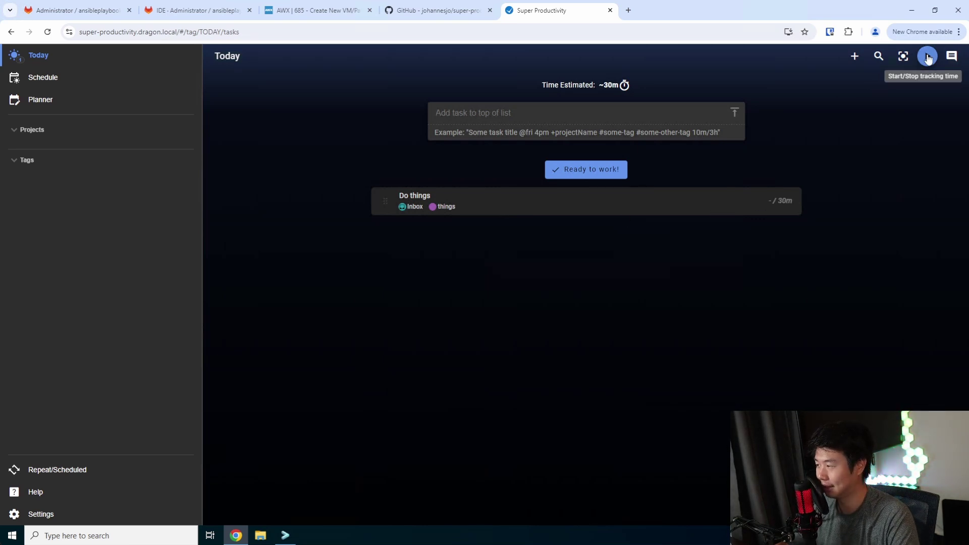
left_click(722, 201)
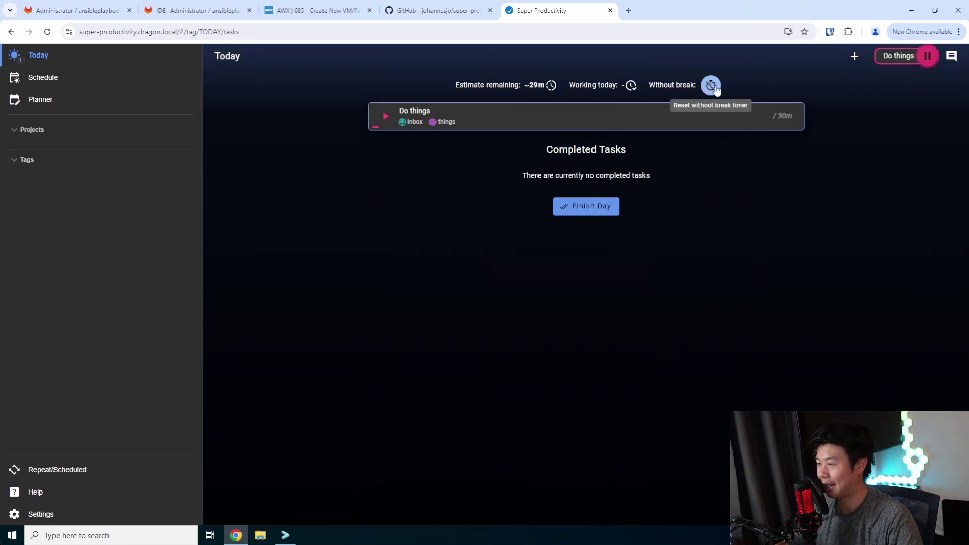
left_click(52, 80)
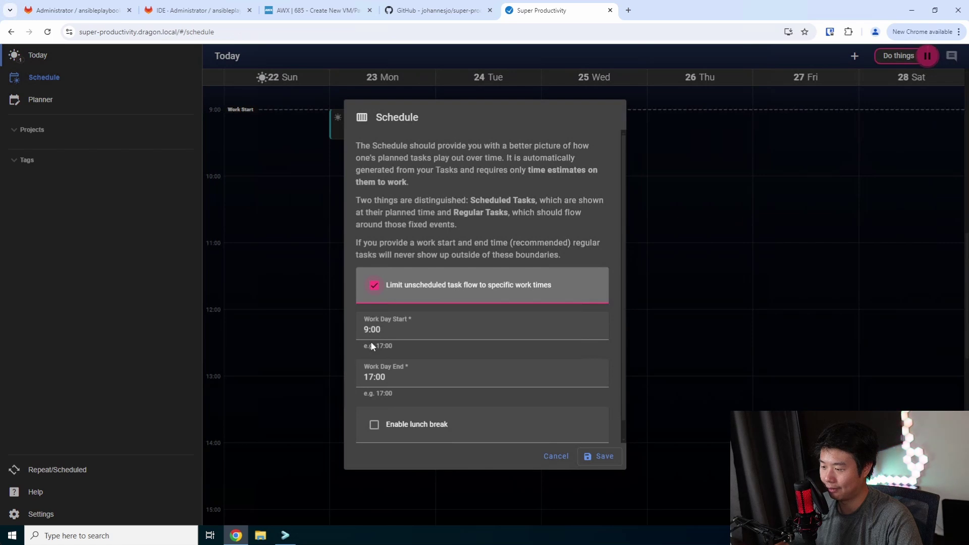
Step: Save the work-day hours for the weekly schedule
scroll(439, 424, "down", 1)
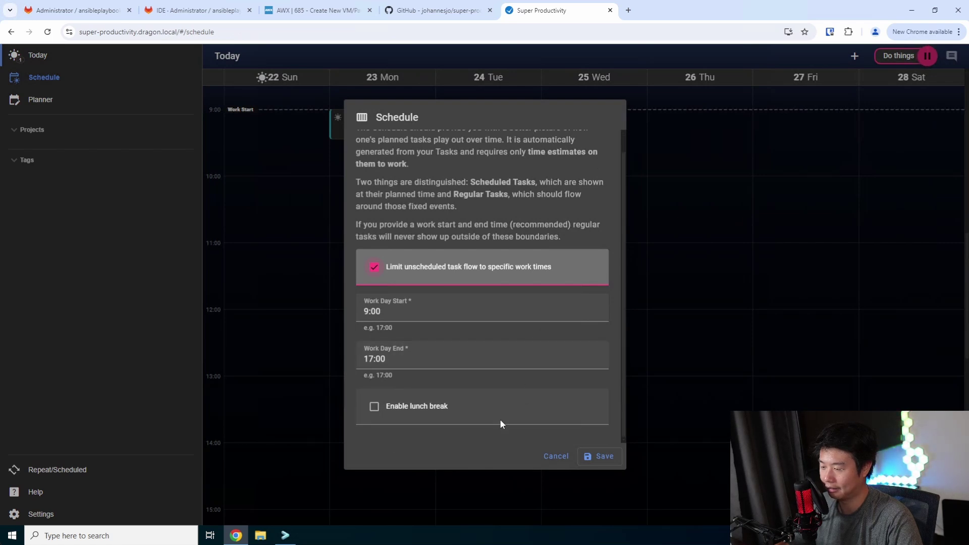
left_click(594, 457)
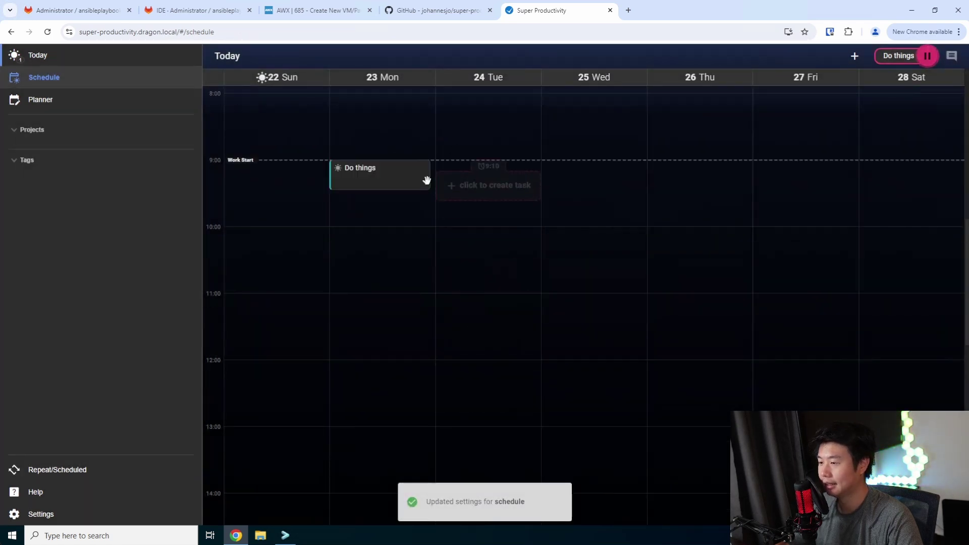
scroll(426, 180, "up", 2)
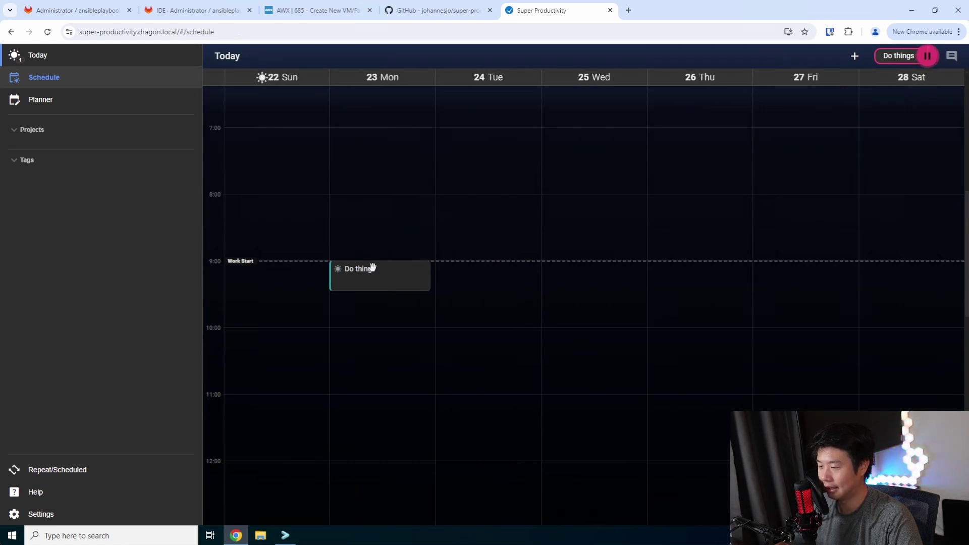
Step: Schedule a 'more' task on Wednesday 25 at 08:50 and check its details
left_click(554, 256)
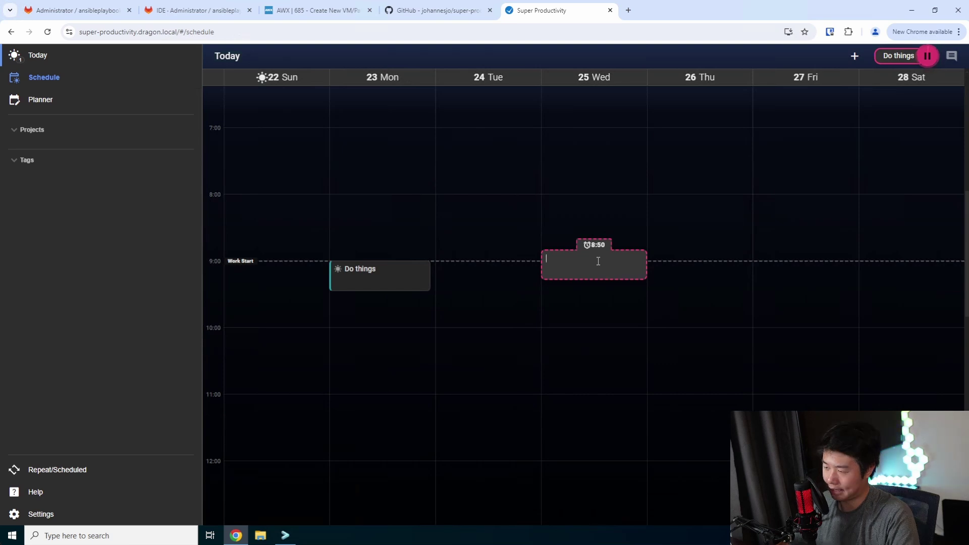
type("more tasks")
key("Return")
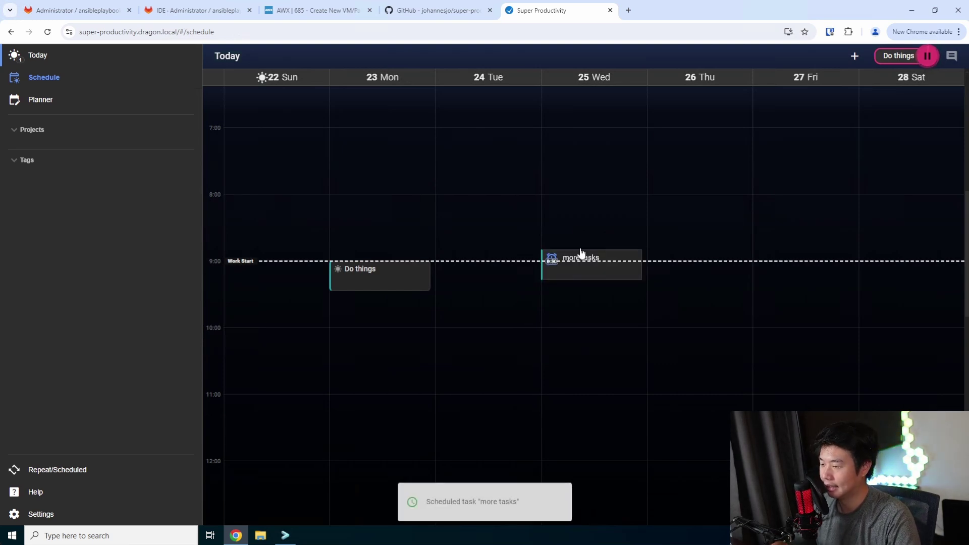
left_click(589, 298)
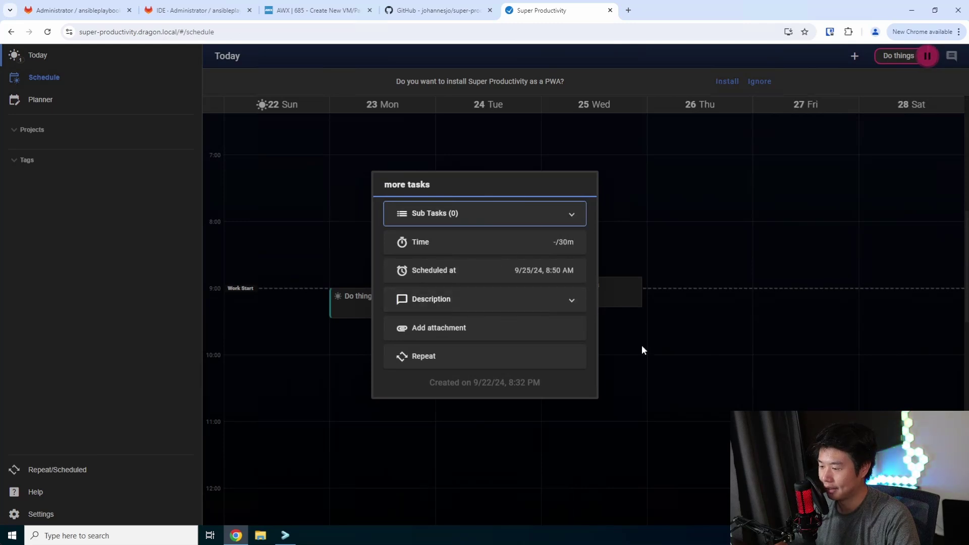
left_click(613, 315)
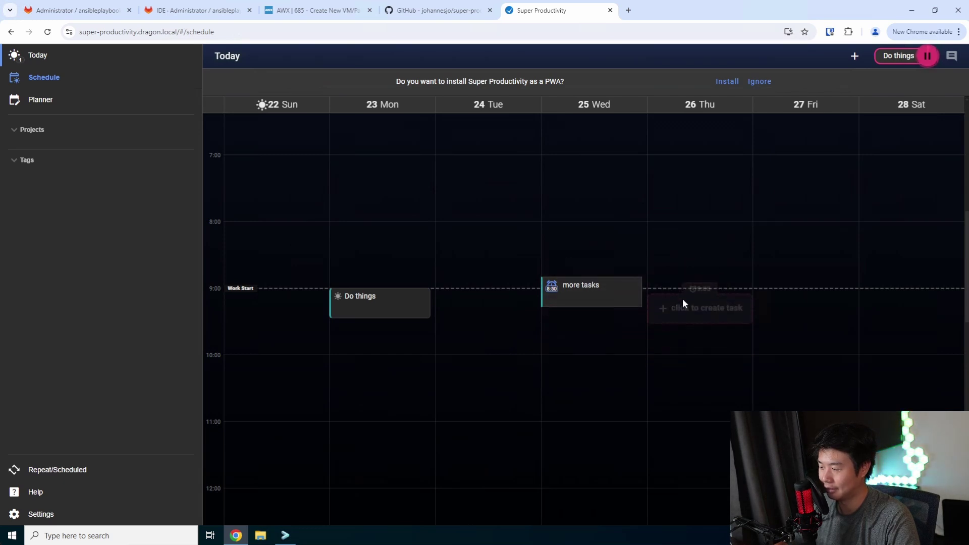
Step: Cancel an empty Thursday task, recheck the more tasks details, and switch to the Planner
left_click(683, 300)
key("Escape")
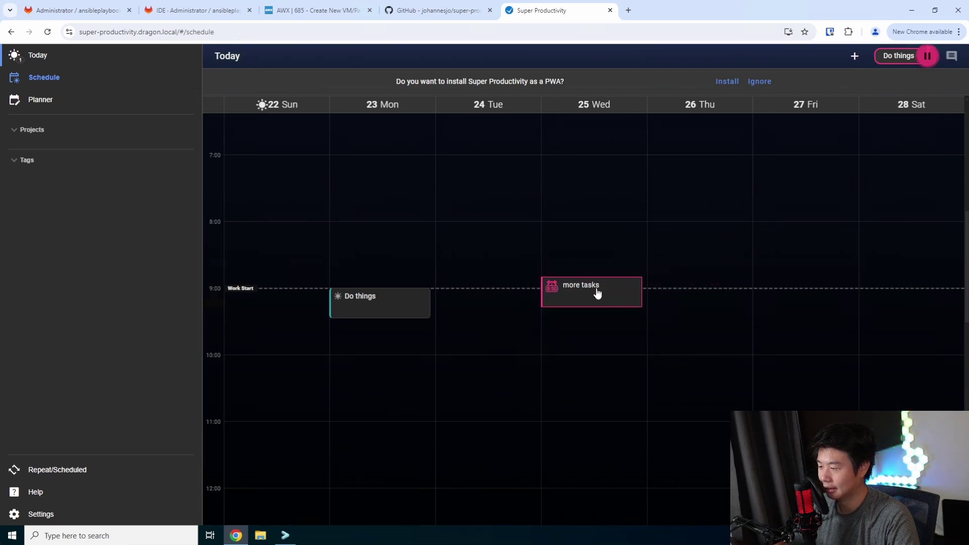
left_click(699, 298)
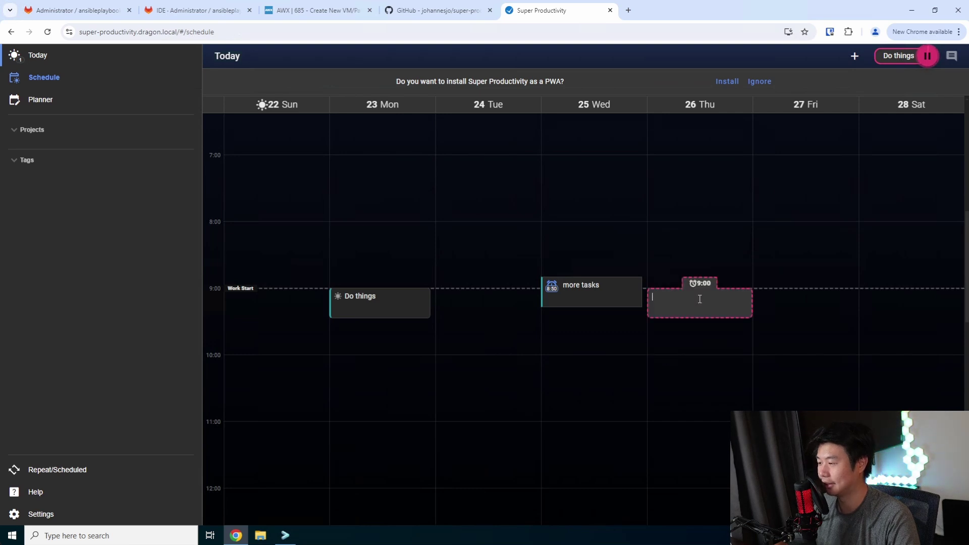
left_click(616, 286)
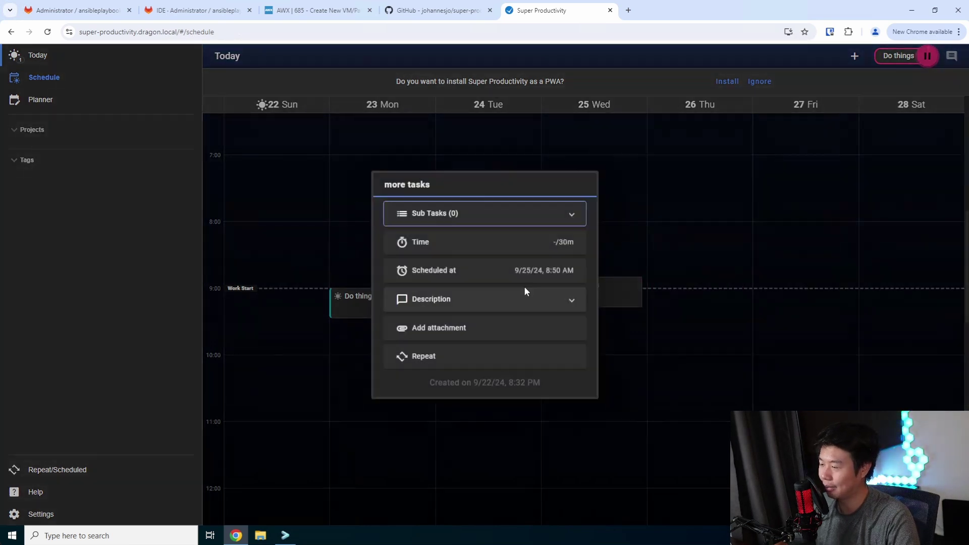
key("Escape")
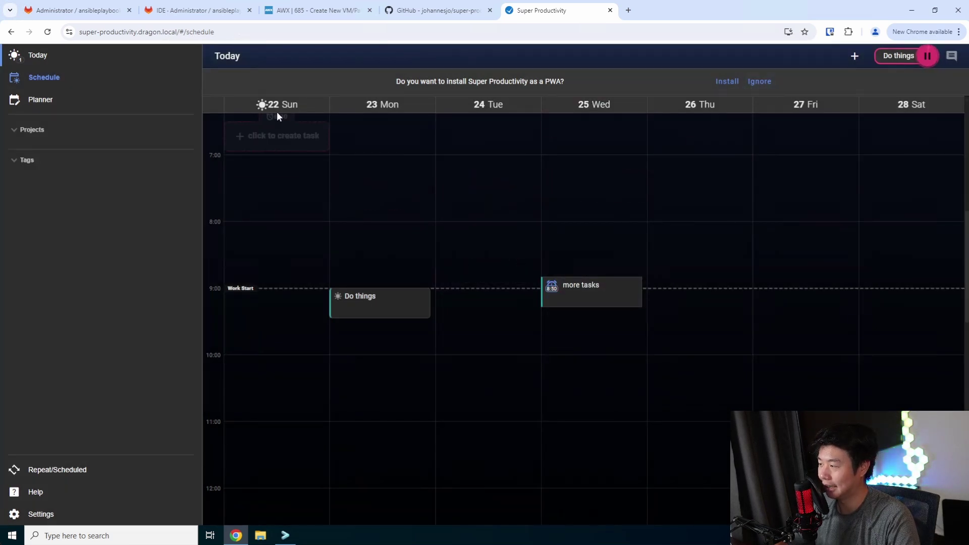
left_click(98, 100)
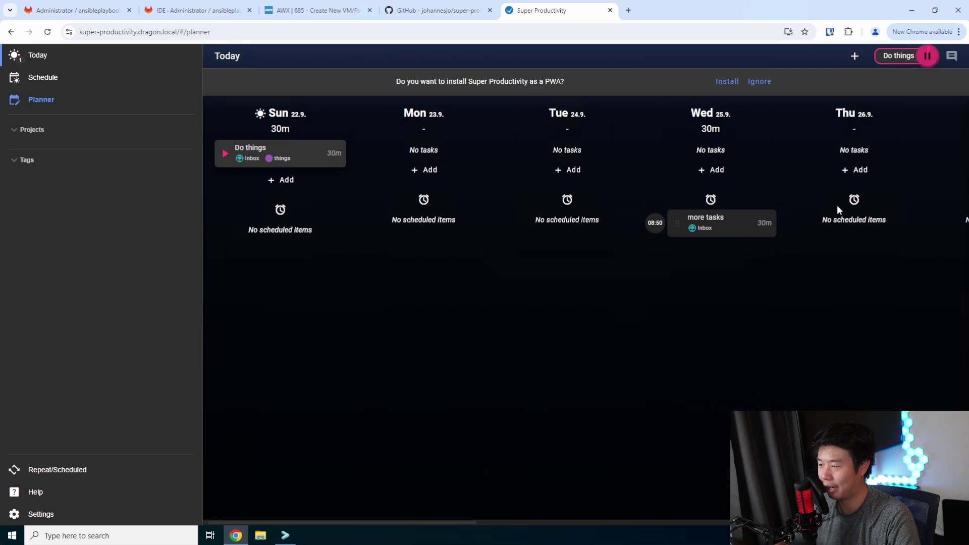
Step: Browse the Inbox project and the things tag, then start creating a new project from Inbox
left_click(74, 135)
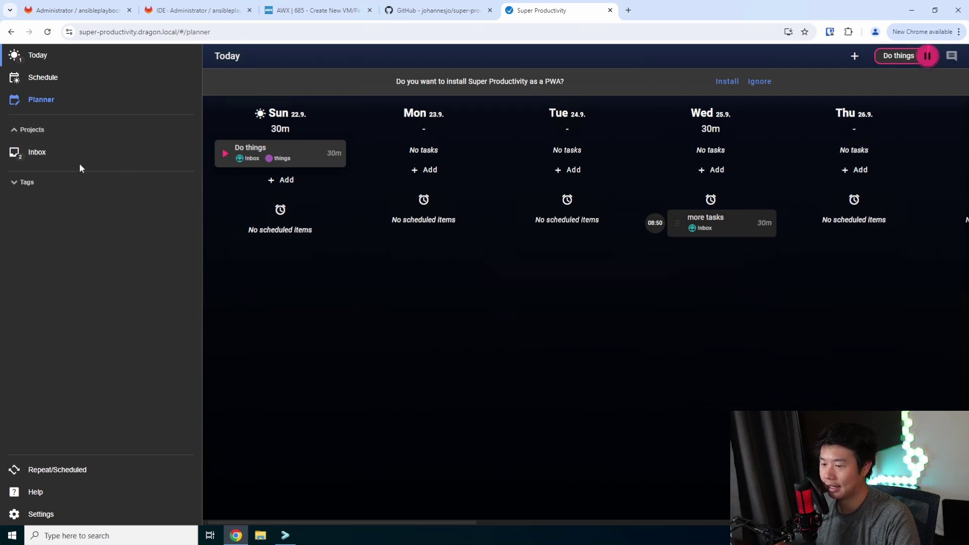
left_click(88, 146)
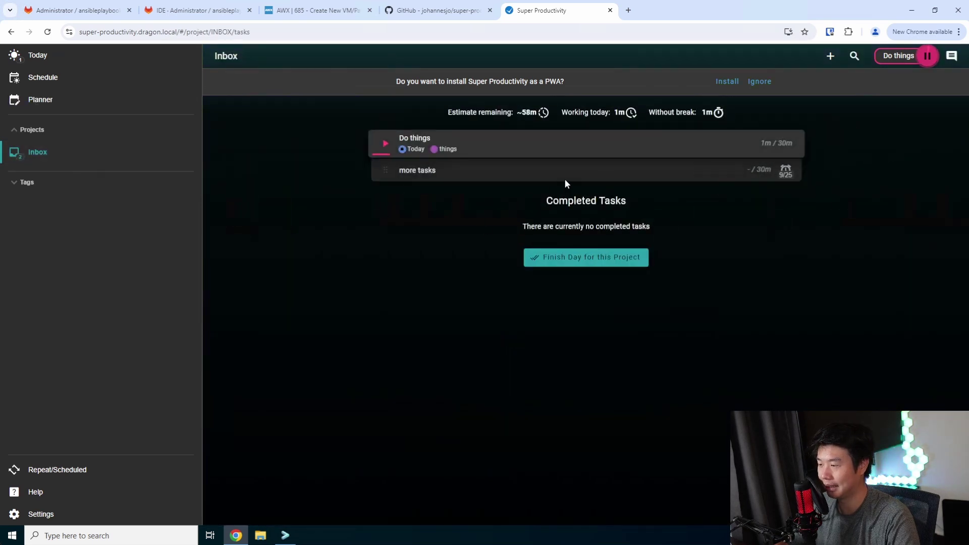
left_click(59, 189)
left_click(69, 209)
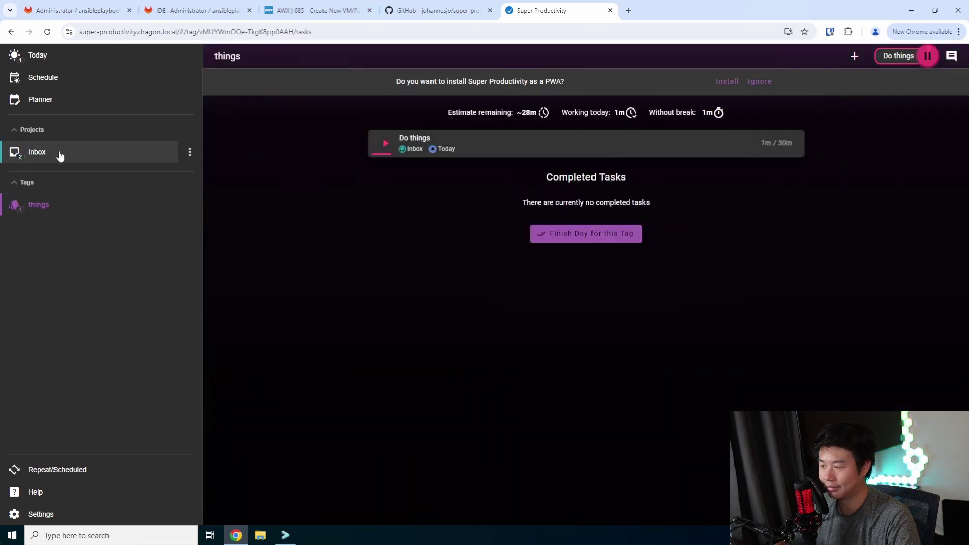
left_click(61, 154)
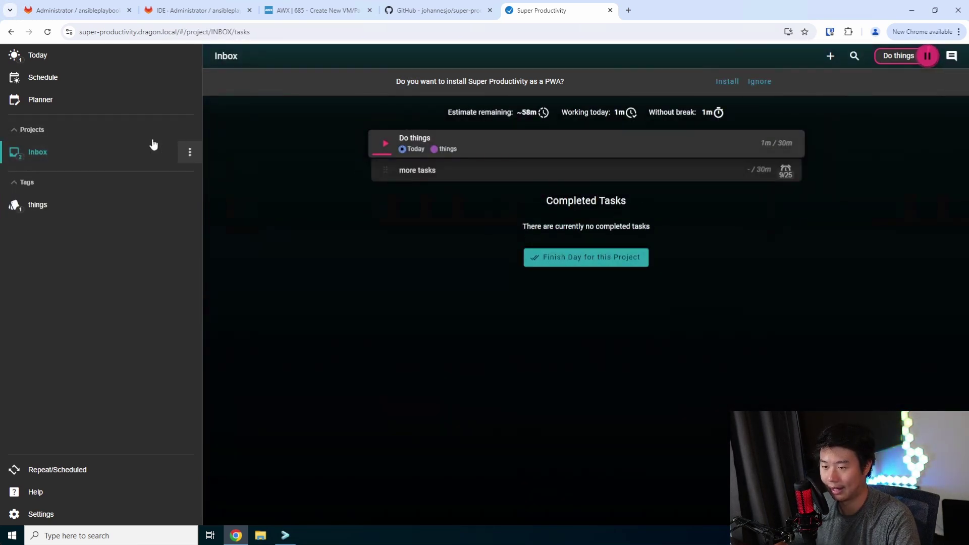
left_click(190, 130)
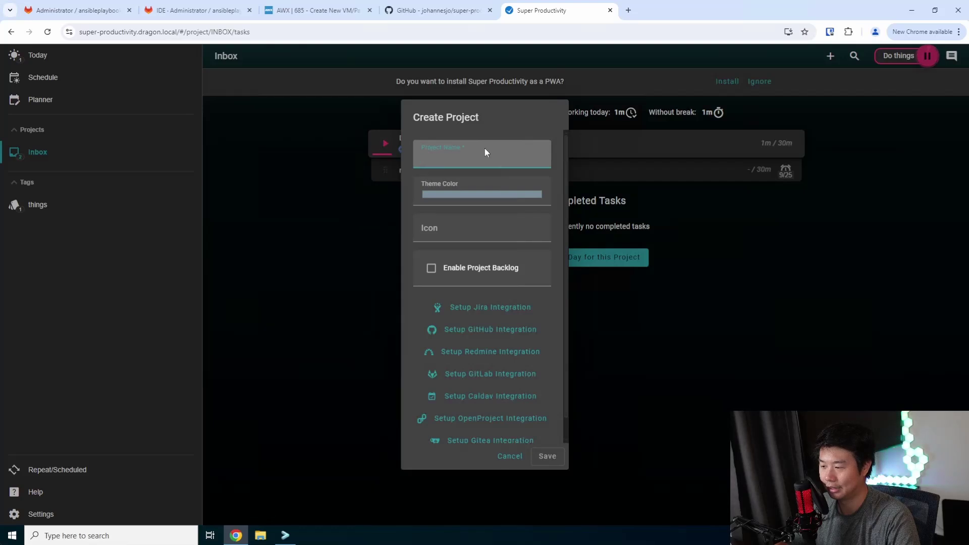
Step: Scroll through the Create Project integrations and cancel without creating a project
scroll(493, 317, "down", 1)
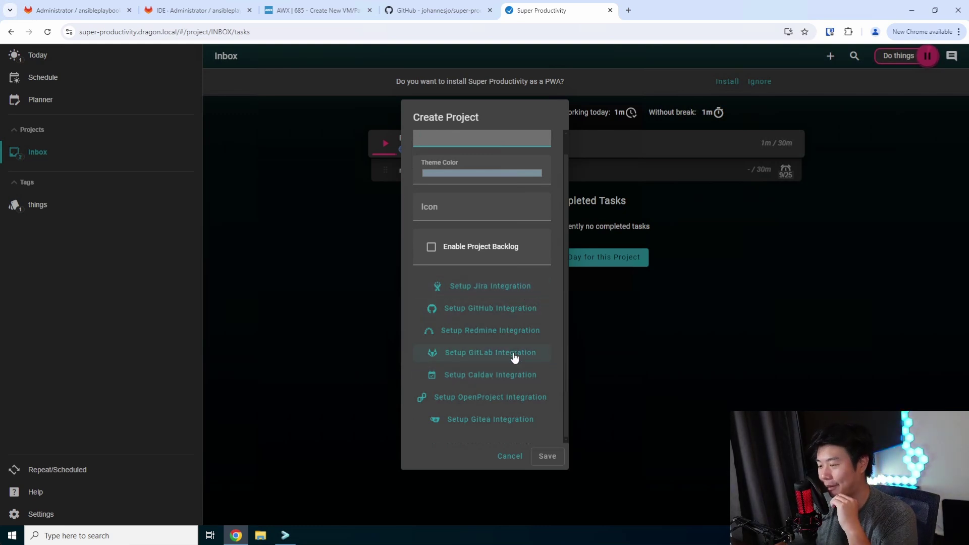
left_click(510, 457)
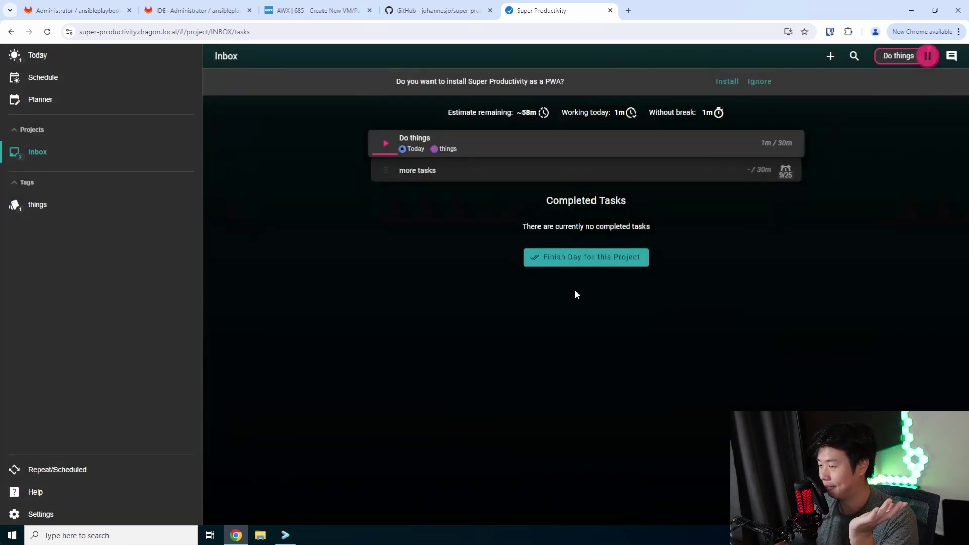
Step: Stop the Do things timer, mark it done, and finish the day for the Inbox project
mouse_move(772, 151)
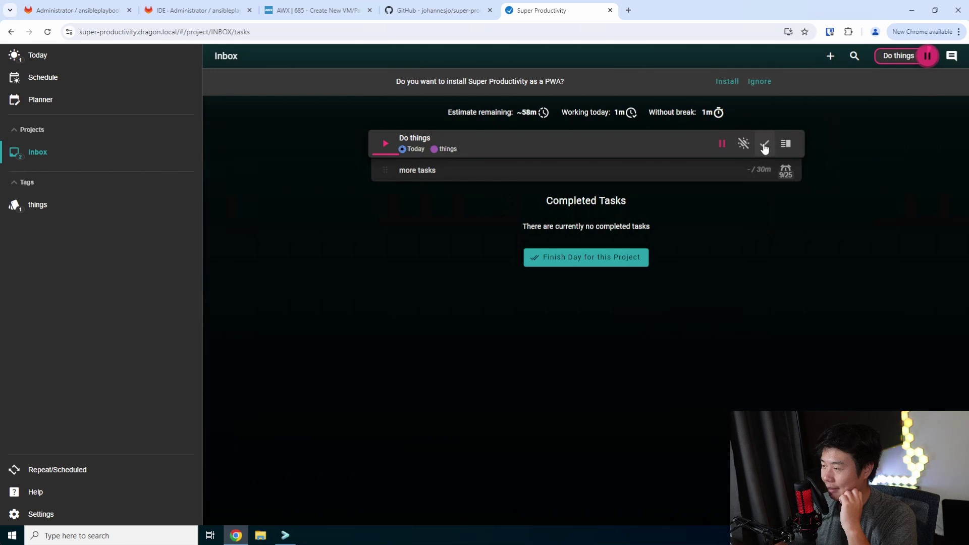
left_click(726, 144)
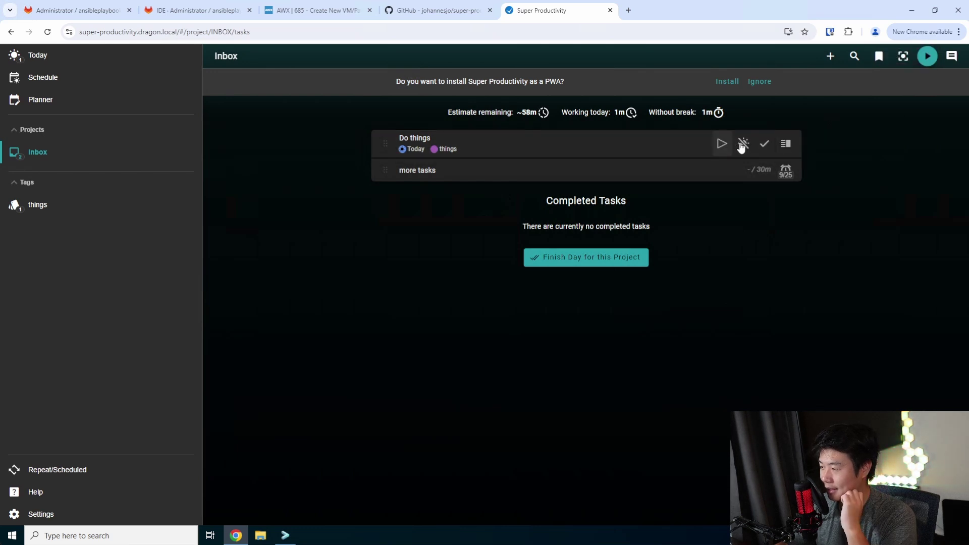
left_click(785, 144)
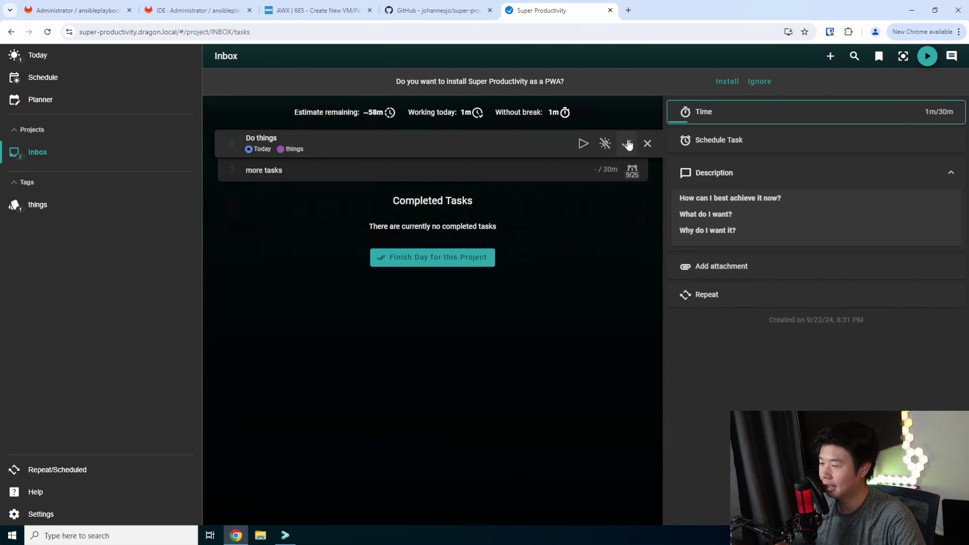
left_click(627, 143)
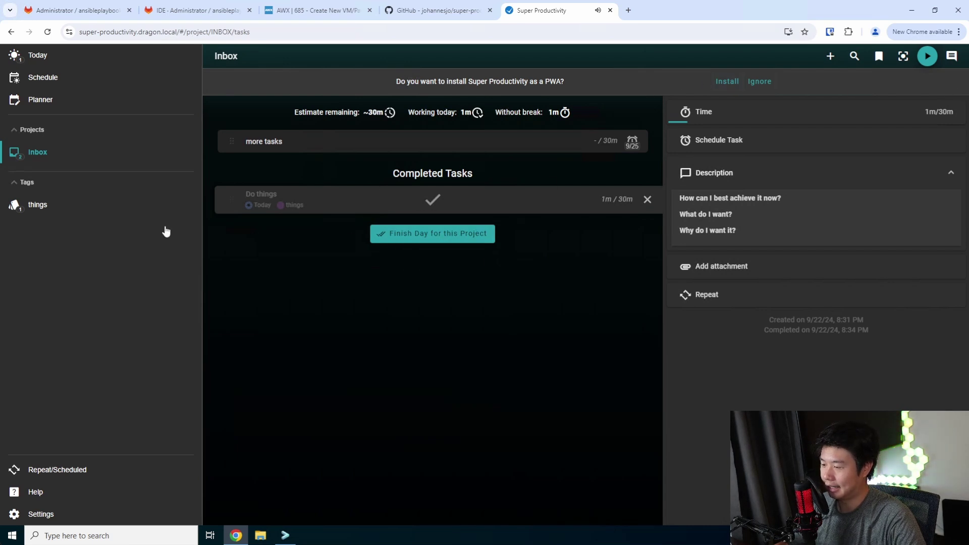
left_click(424, 235)
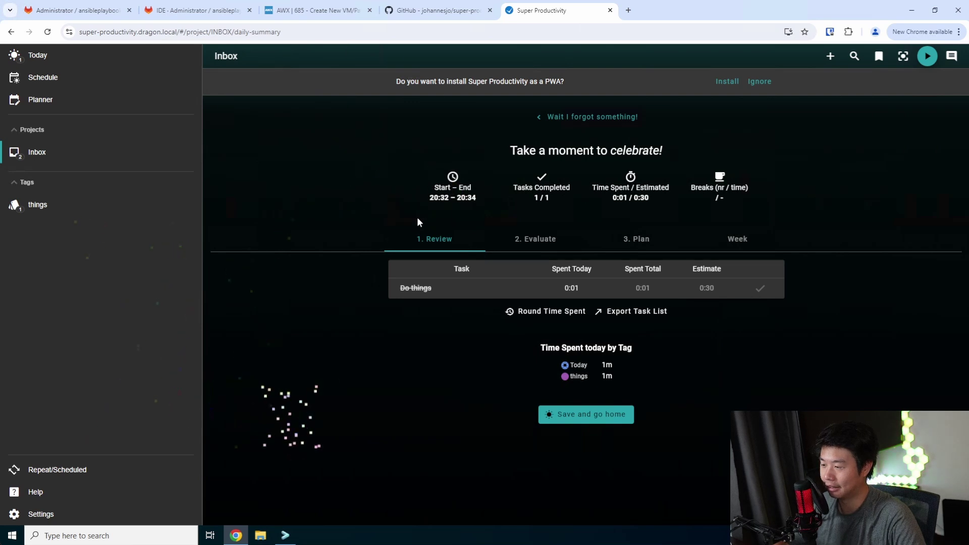
Step: Start editing the day's start time in the summary, then cancel the edit
left_click(434, 196)
key("Escape")
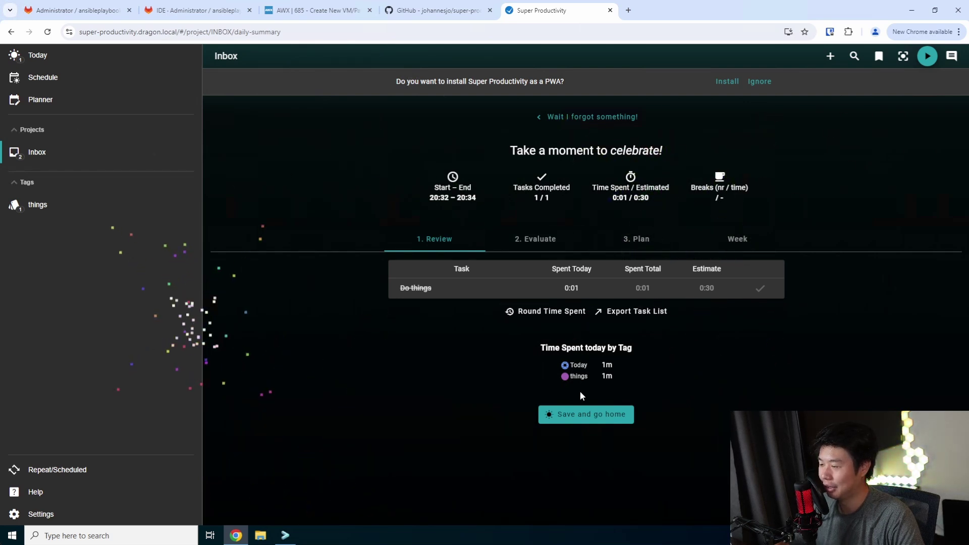
left_click(645, 312)
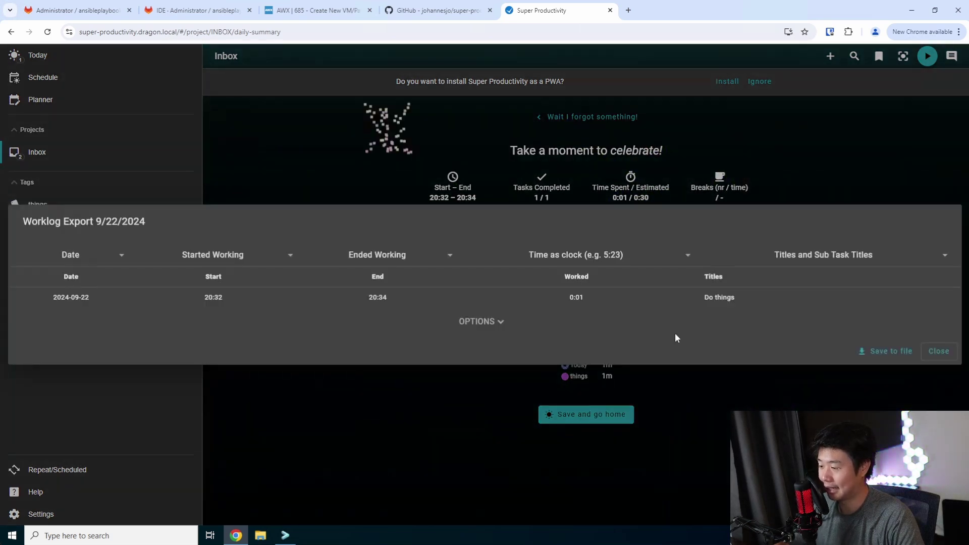
left_click(864, 351)
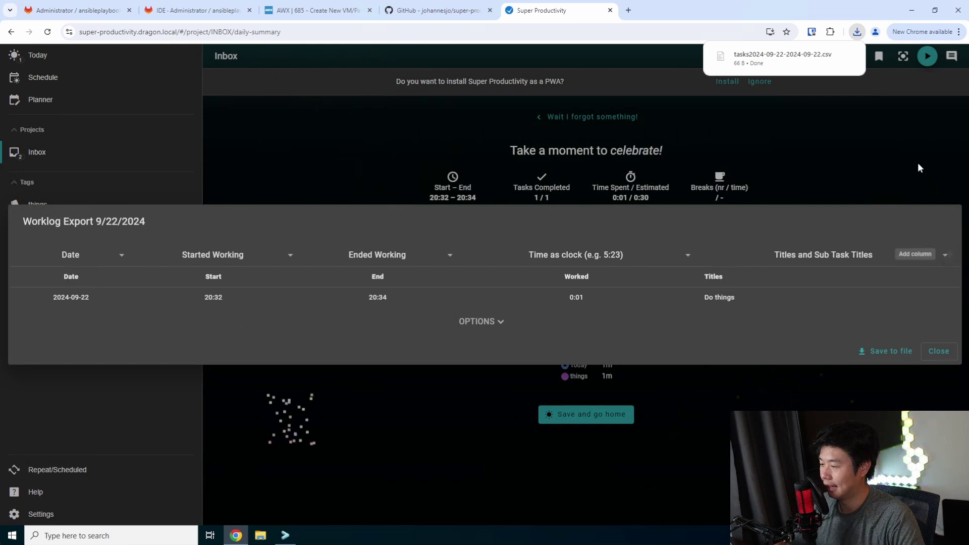
left_click(939, 351)
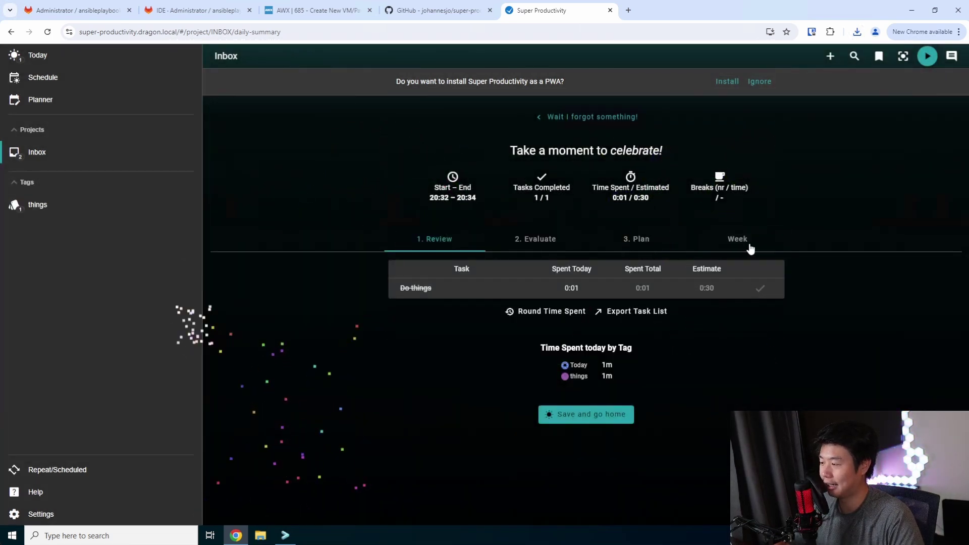
Step: Page through the Evaluate, Plan, Week and Review summary pages, then return to the Today list
left_click(532, 238)
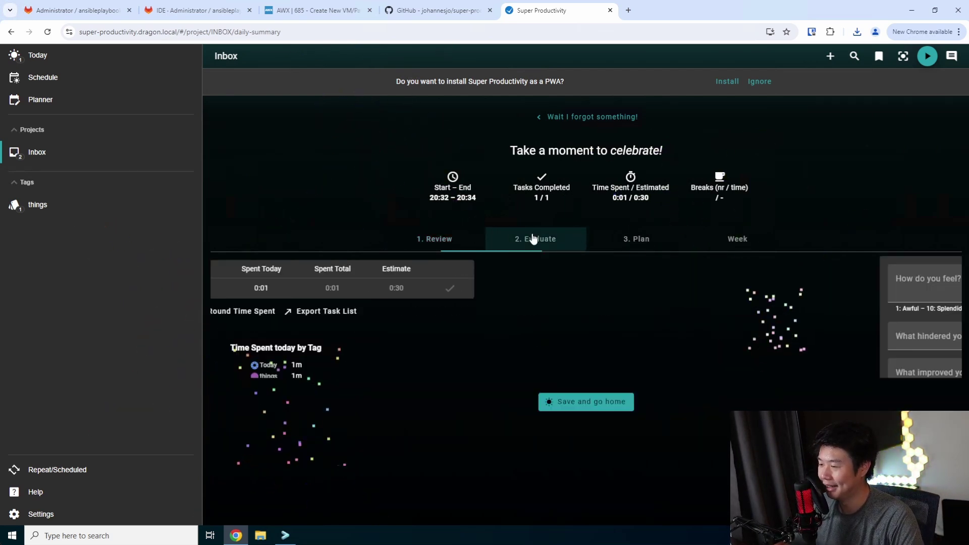
left_click(638, 239)
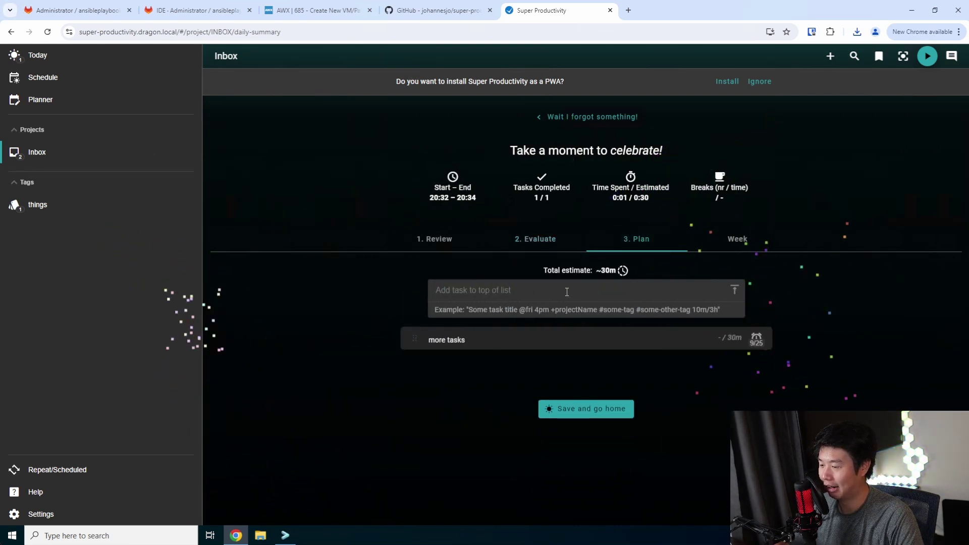
left_click(740, 239)
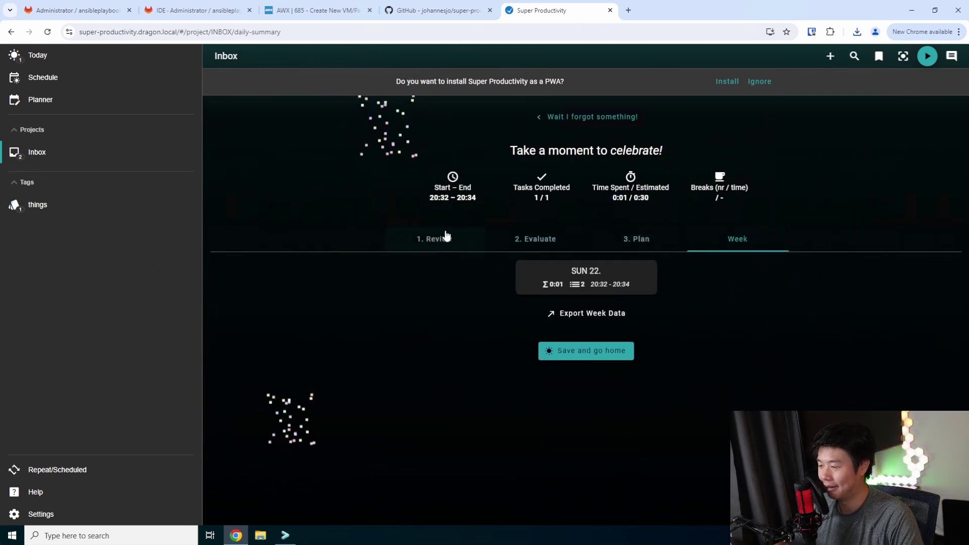
left_click(445, 236)
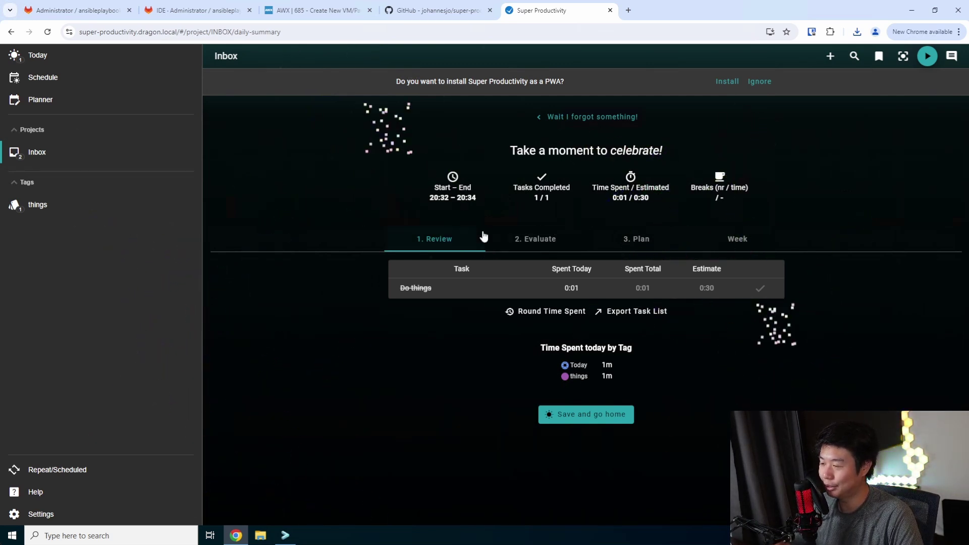
left_click(101, 64)
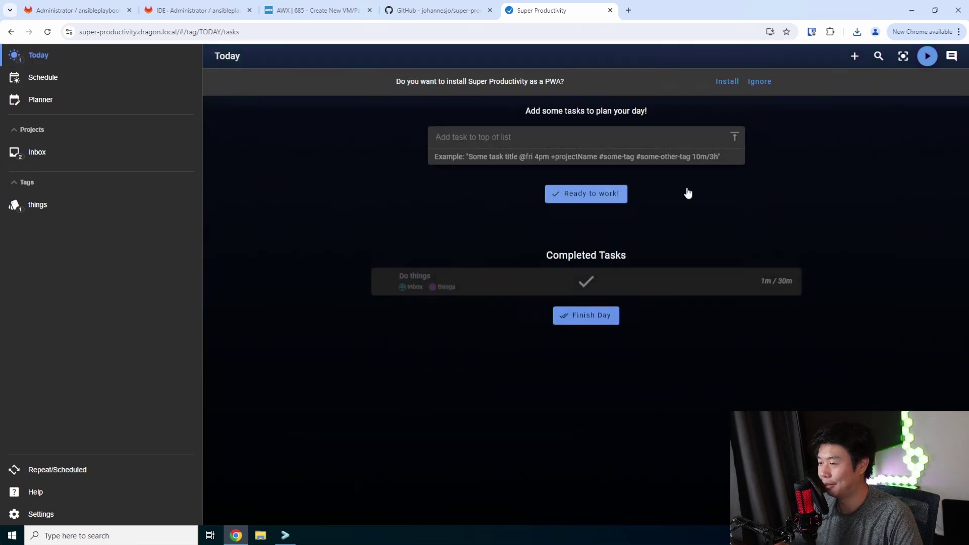